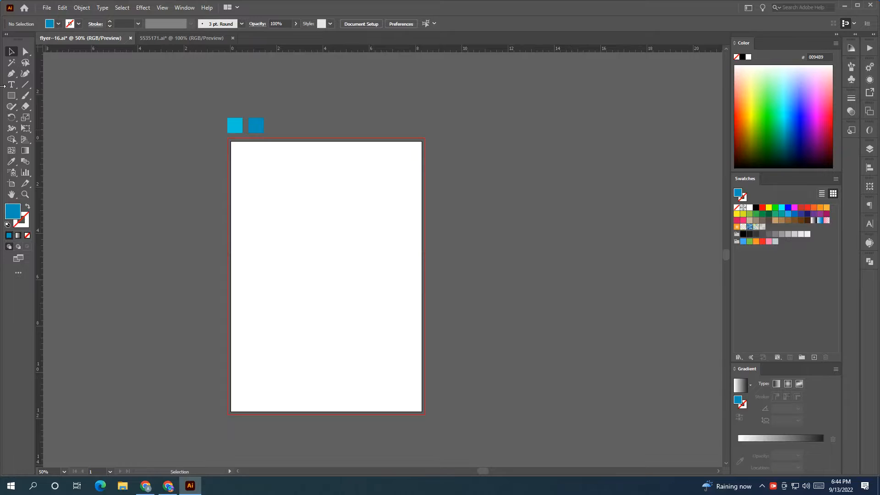
- Draw a rectangle of about 8.51 by 11.94 in covering the page out to its bleed and fill it white
scroll(137, 152, down, 2)
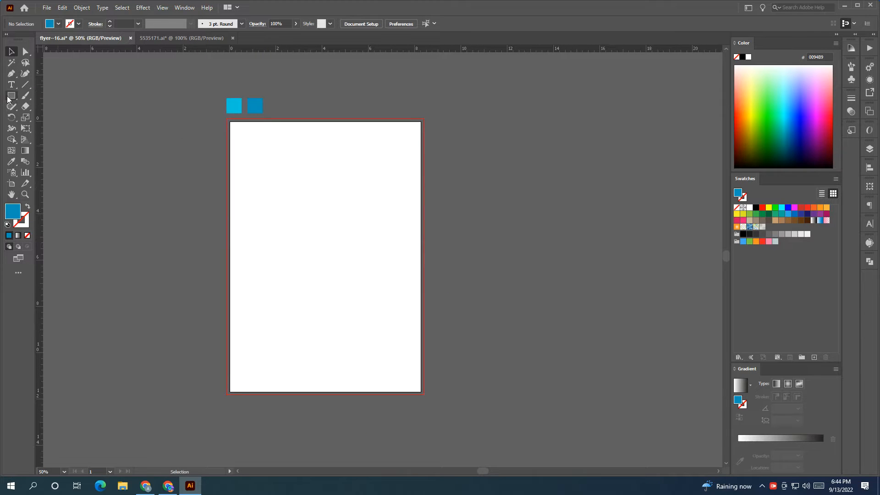
drag(226, 118, 424, 395)
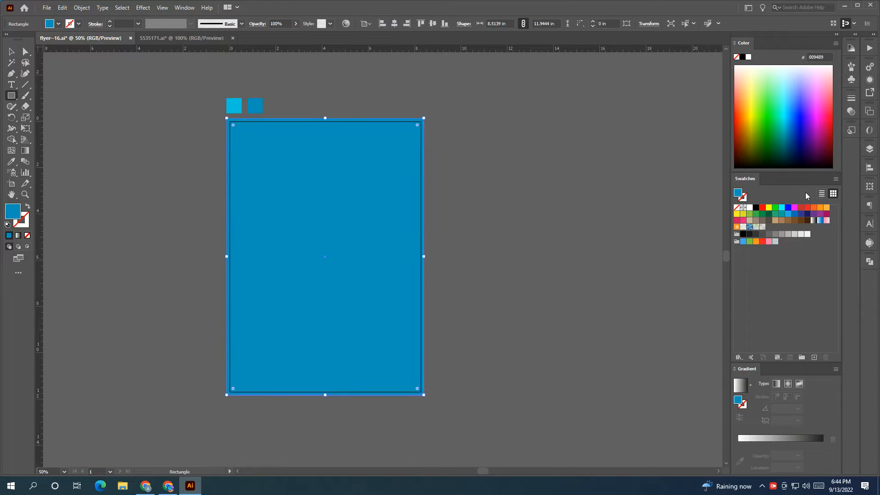
click(750, 207)
click(11, 52)
click(163, 177)
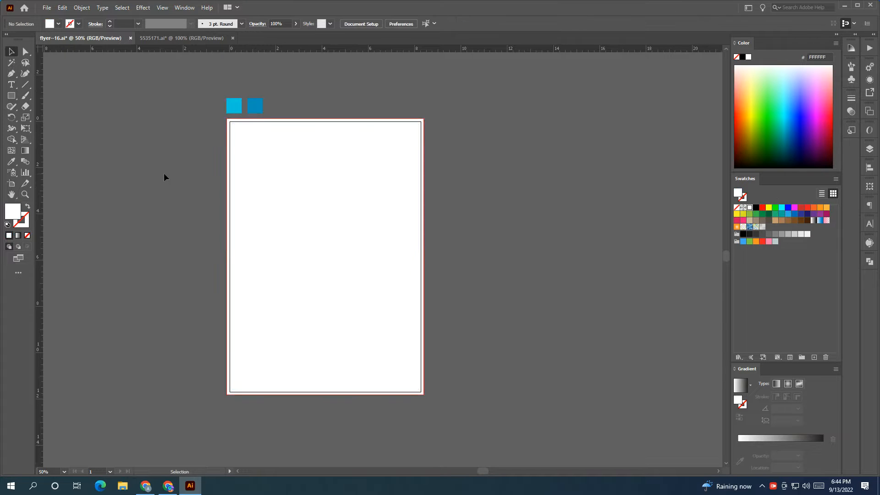
- Draw a circle about 9.03 in across and place it over the page's lower right edge, half outside the page
scroll(171, 211, down, 1)
drag(170, 211, 208, 201)
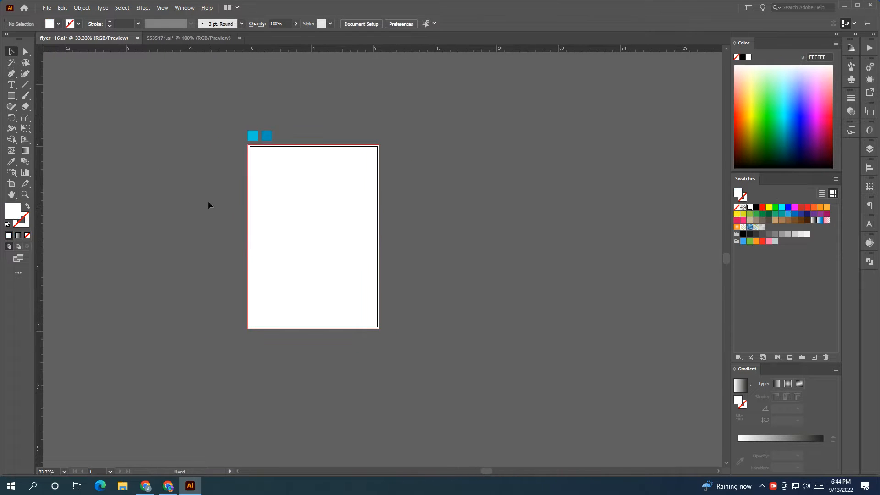
drag(12, 96, 65, 117)
drag(356, 246, 427, 315)
click(11, 52)
drag(396, 258, 423, 272)
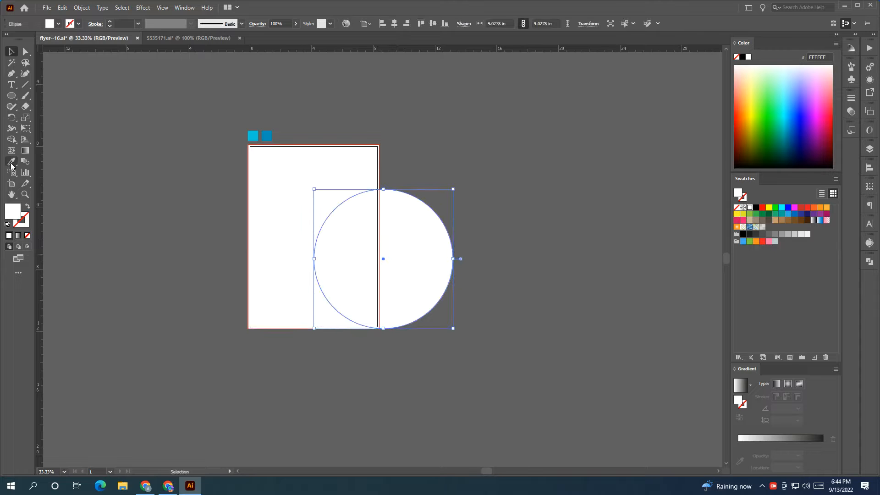
- Fill the circle with the darker blue sampled from the second colour square above the page
click(11, 163)
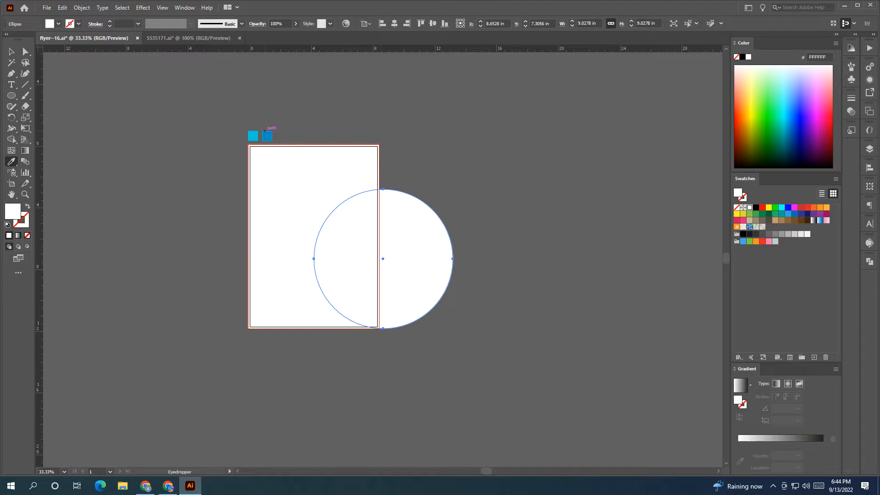
click(264, 131)
click(11, 51)
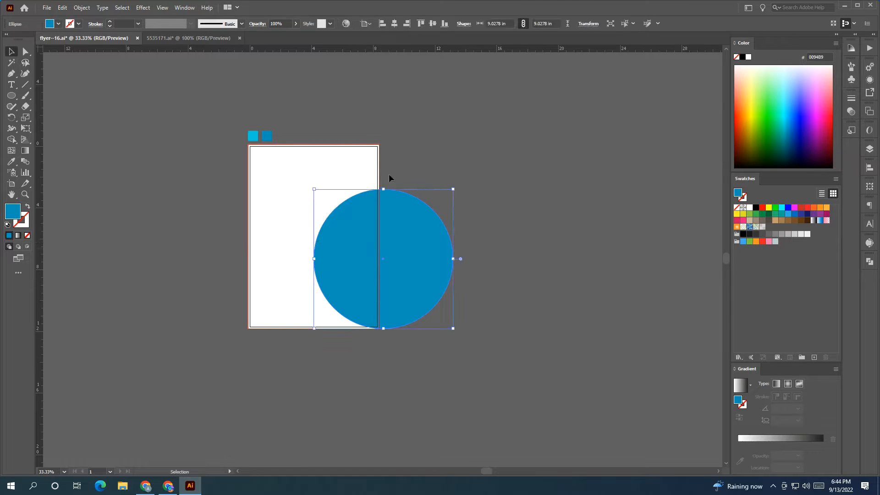
- Flatten the blue circle from its upper edge into an ellipse about 7.69 in high
drag(383, 189, 395, 208)
mouse_move(392, 250)
mouse_down()
mouse_move(415, 250)
mouse_move(400, 249)
mouse_up()
drag(394, 208, 387, 221)
key(ctrl+=)
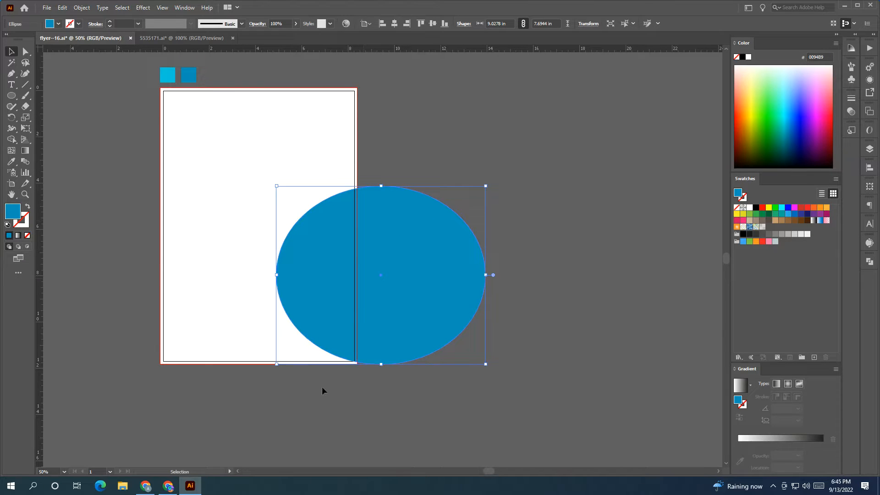
- Move and nudge the blue ellipse so its lower curve meets the page's lower right corner
drag(366, 359, 358, 360)
key(Right)
key(Right)
key(Right)
key(Down)
key(Down)
key(Down)
key(Up)
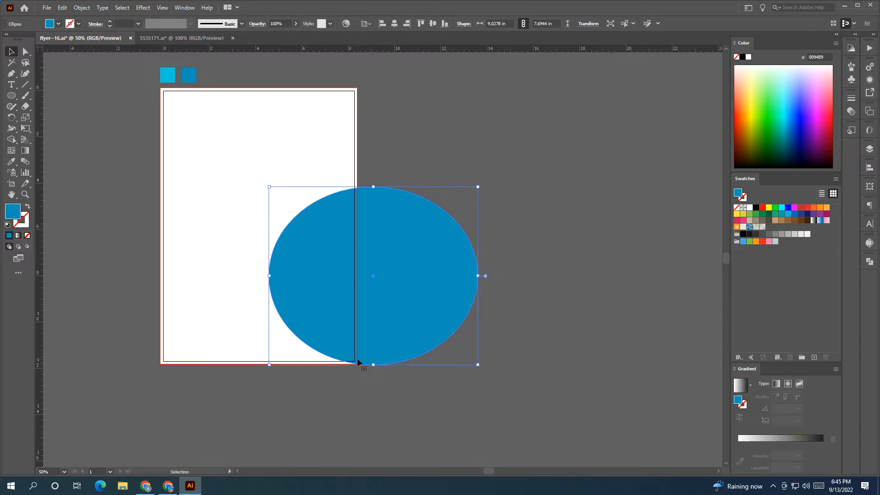
key(Right)
click(423, 157)
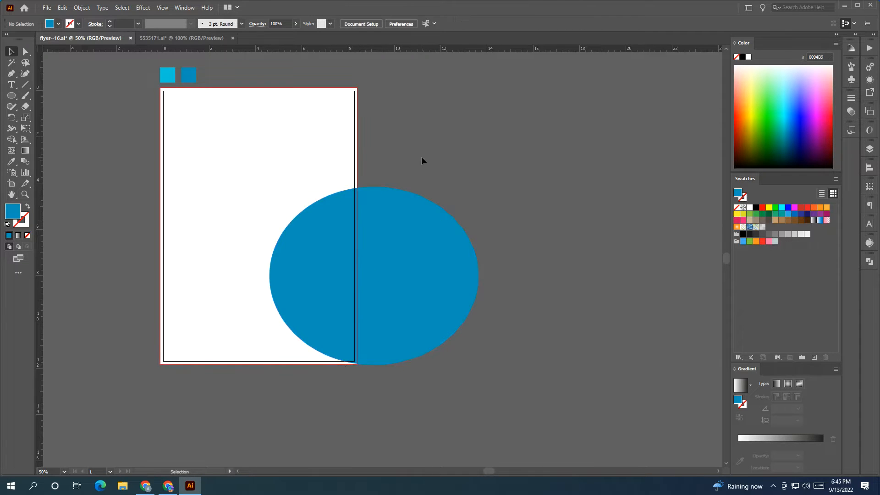
- Narrow the blue ellipse to about 8.18 in wide and shift it slightly to the right
drag(302, 128, 356, 133)
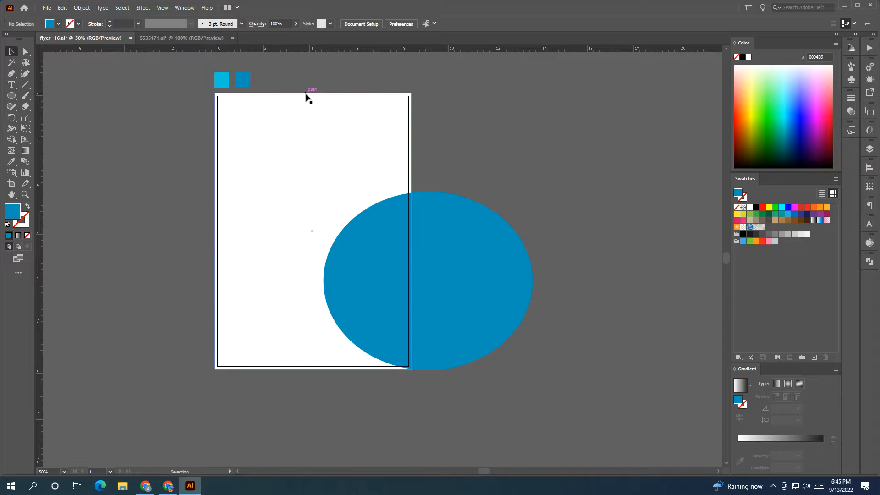
click(454, 199)
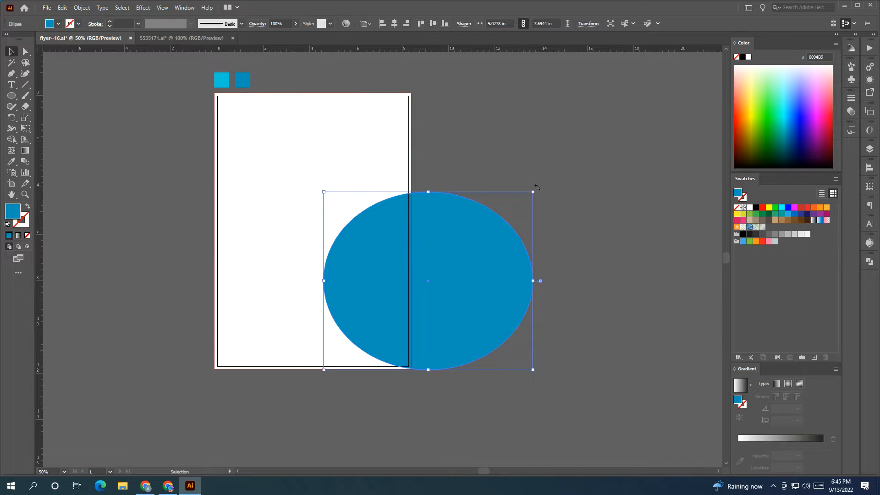
drag(534, 193, 514, 193)
drag(453, 216, 455, 219)
- Duplicate the blue ellipse in front of itself and offset the copy slightly to the left
click(64, 8)
click(63, 8)
click(62, 9)
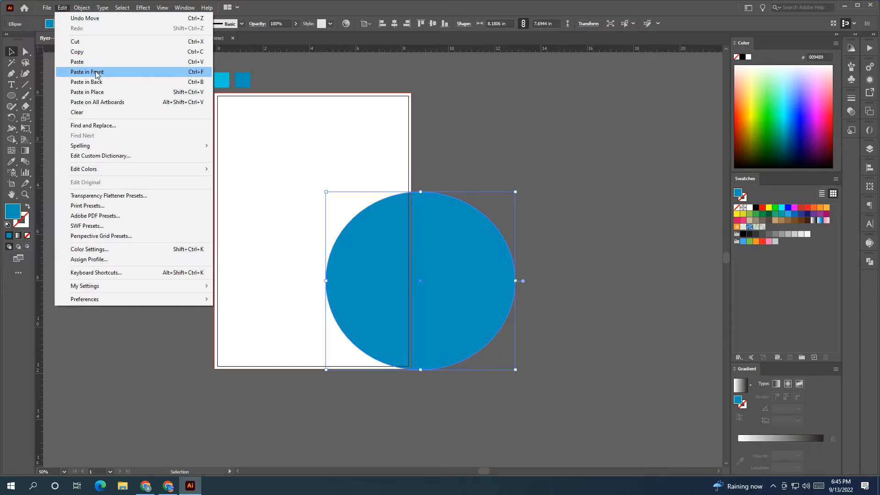
click(87, 71)
drag(407, 209, 397, 209)
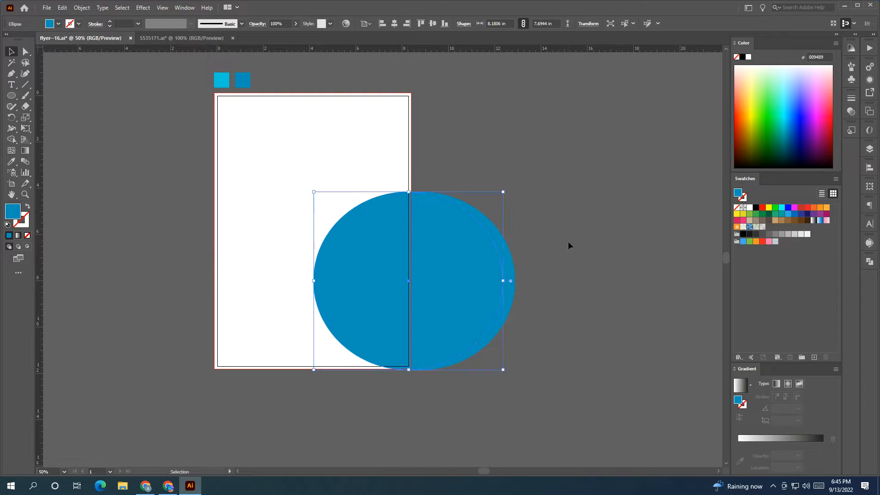
- Bring the right-hand ellipse to the front and fill it white, leaving a blue crescent along the left side
right_click(500, 239)
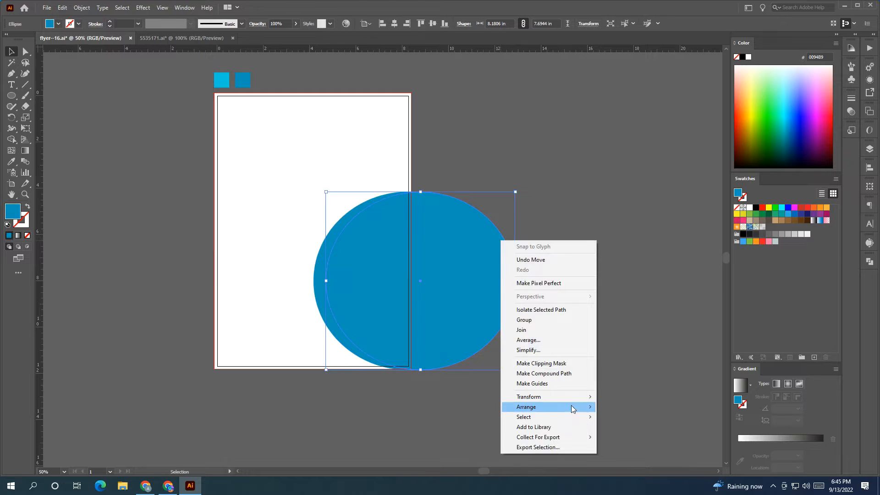
click(617, 407)
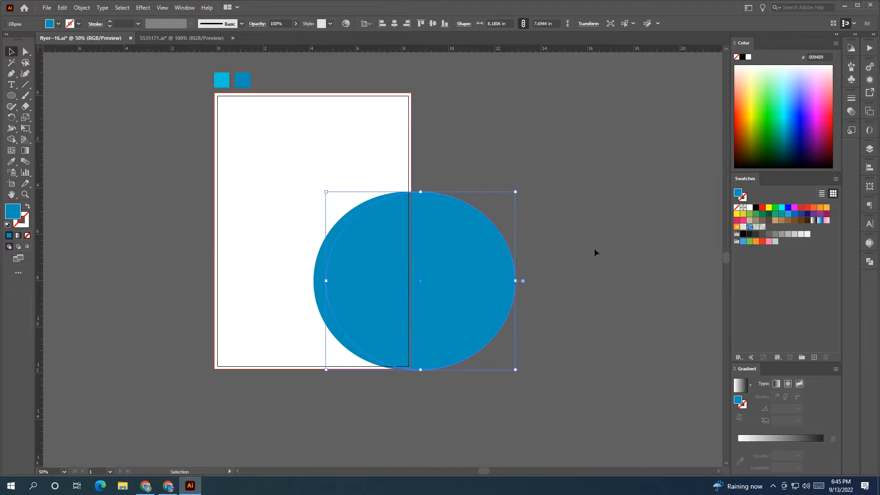
click(749, 208)
click(668, 209)
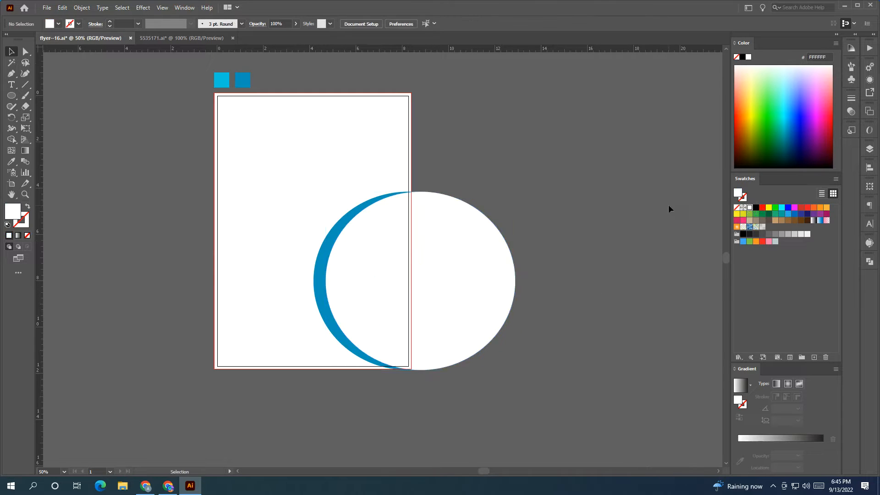
- Select both ellipses and scale them down together, keeping their lower edge at the page's lower right corner
drag(390, 265, 390, 264)
scroll(386, 382, up, 5)
drag(484, 301, 361, 339)
scroll(489, 295, down, 4)
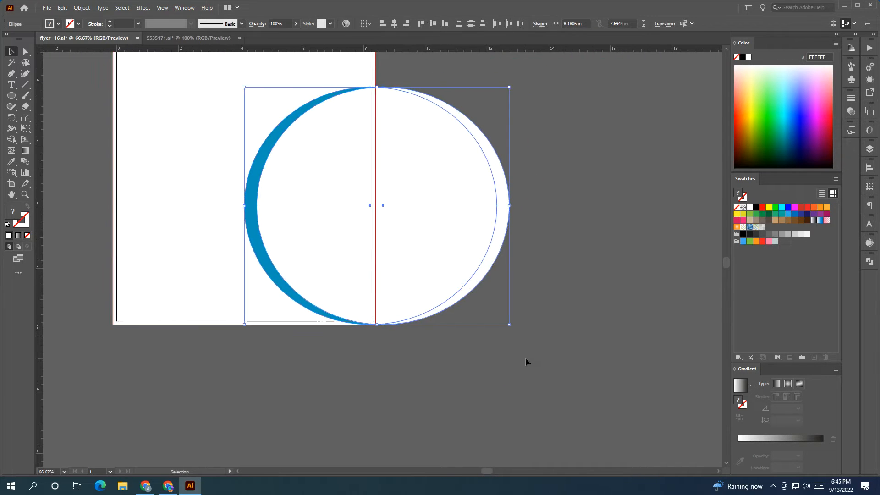
click(525, 359)
drag(427, 220, 271, 204)
drag(388, 87, 390, 107)
click(447, 356)
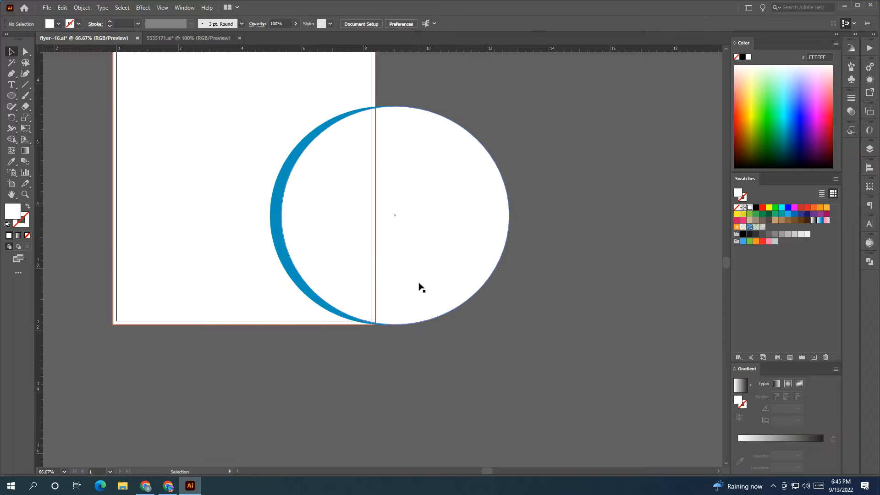
- Offset the white and blue ellipses further apart to thicken the blue crescent
mouse_move(419, 286)
mouse_down()
mouse_move(424, 293)
mouse_move(424, 284)
mouse_up()
click(434, 350)
drag(436, 355, 473, 406)
scroll(480, 378, down, 2)
drag(486, 377, 462, 377)
drag(465, 377, 446, 307)
key(ctrl+z)
click(546, 371)
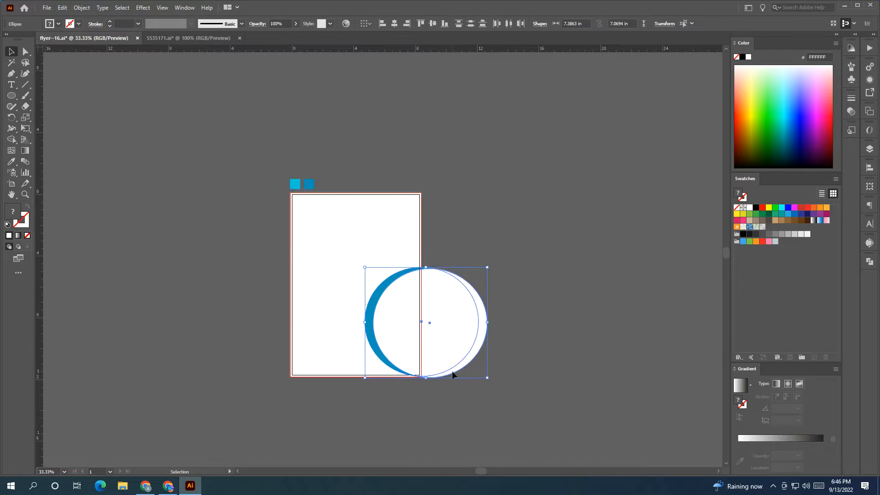
scroll(454, 374, up, 4)
click(507, 415)
scroll(508, 415, down, 1)
scroll(508, 415, down, 1)
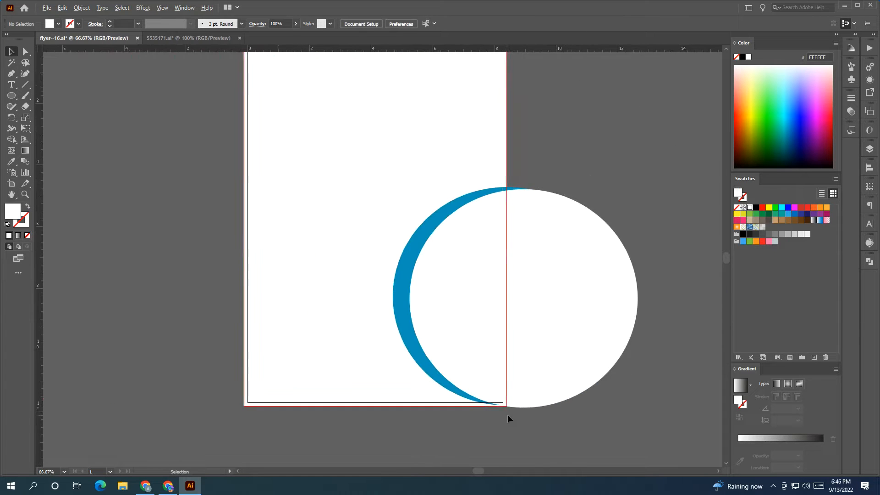
drag(507, 414, 440, 413)
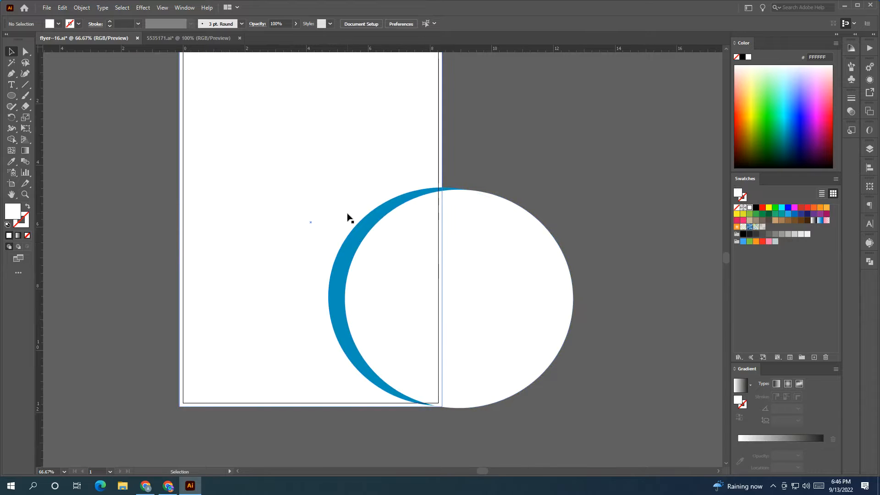
scroll(344, 211, down, 1)
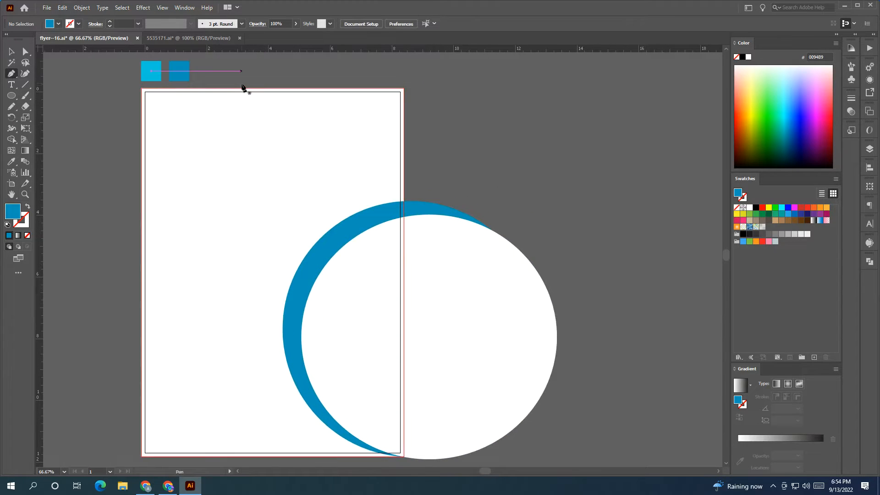
- Draw a closed blue shape with the Pen tool, curving from the page's upper edge to its right edge and enclosing the upper right corner
click(275, 88)
key(ctrl+z)
click(275, 88)
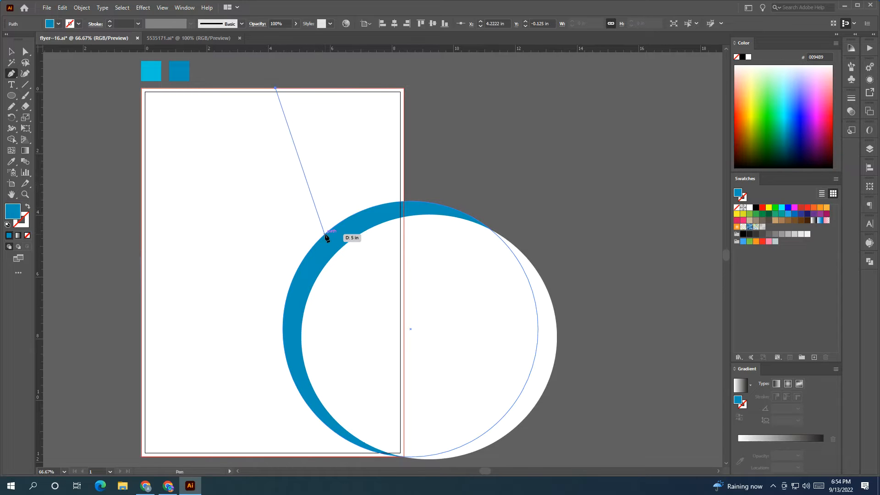
drag(326, 234, 434, 305)
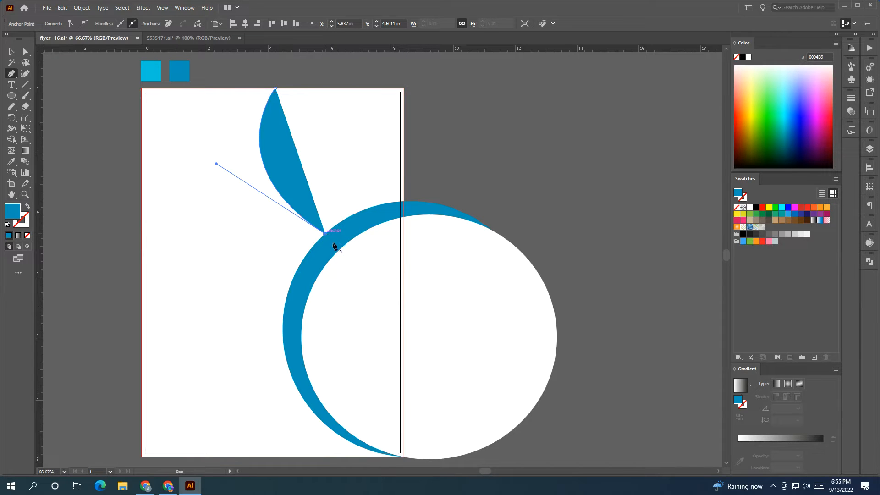
drag(404, 314, 421, 359)
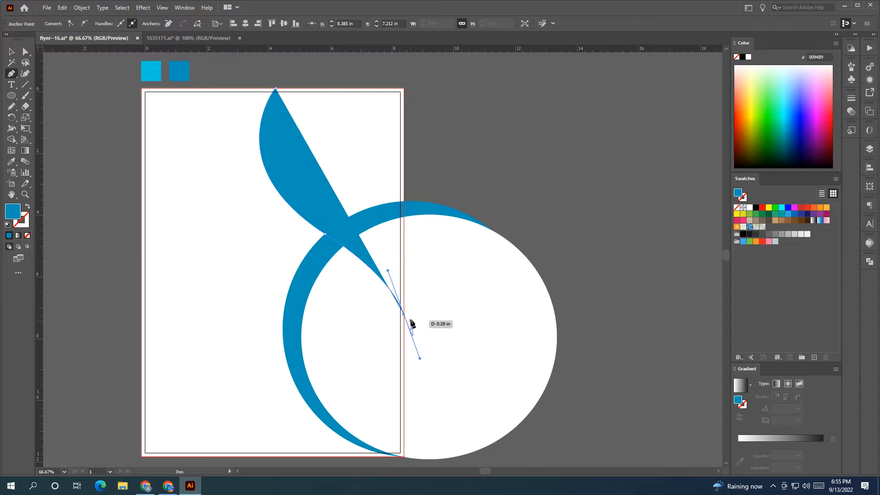
click(404, 314)
click(404, 87)
click(276, 88)
click(14, 52)
click(344, 77)
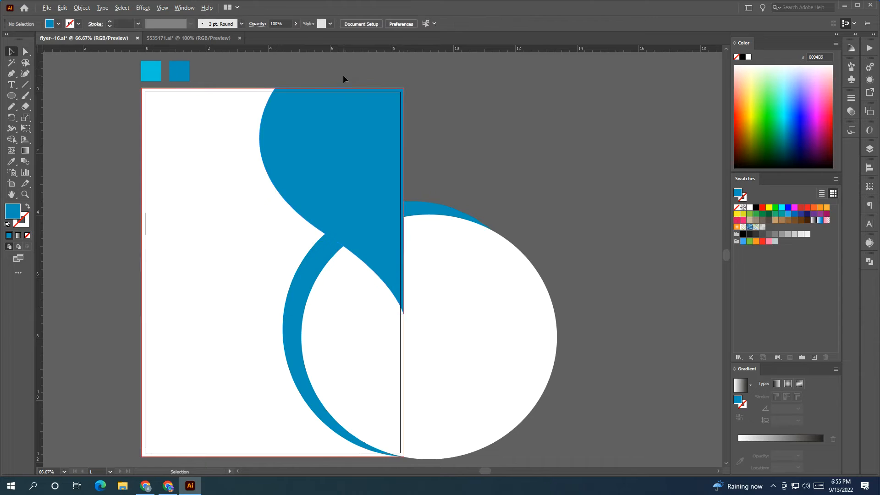
- Select all the artwork and remove the parts of the ellipses outside the page with the Shape Builder tool
scroll(344, 78, down, 1)
drag(367, 114, 335, 133)
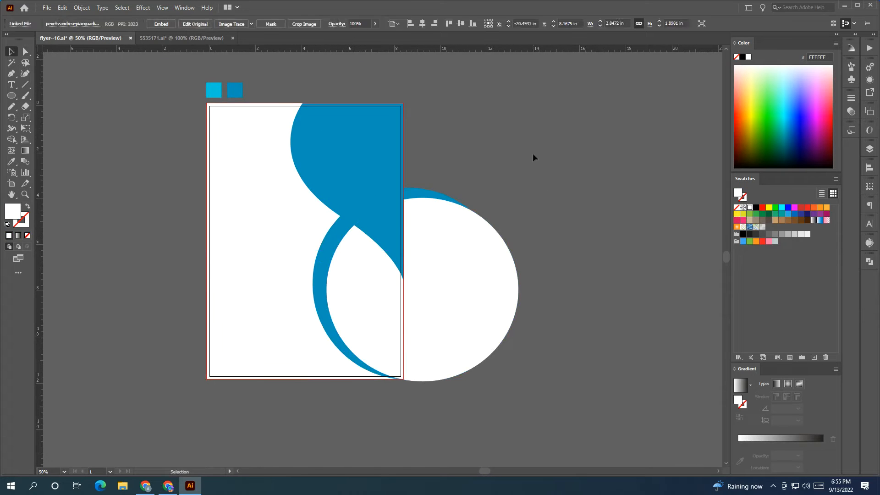
click(533, 157)
click(428, 198)
shift+click(284, 288)
click(11, 162)
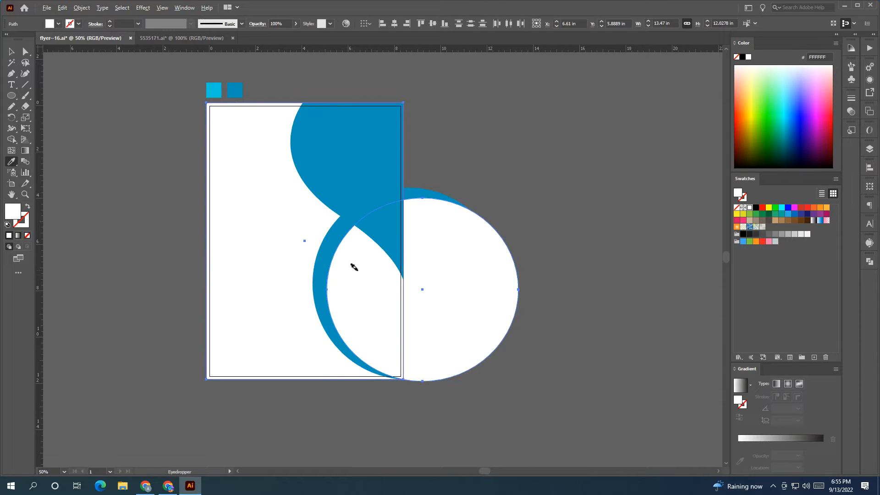
click(11, 140)
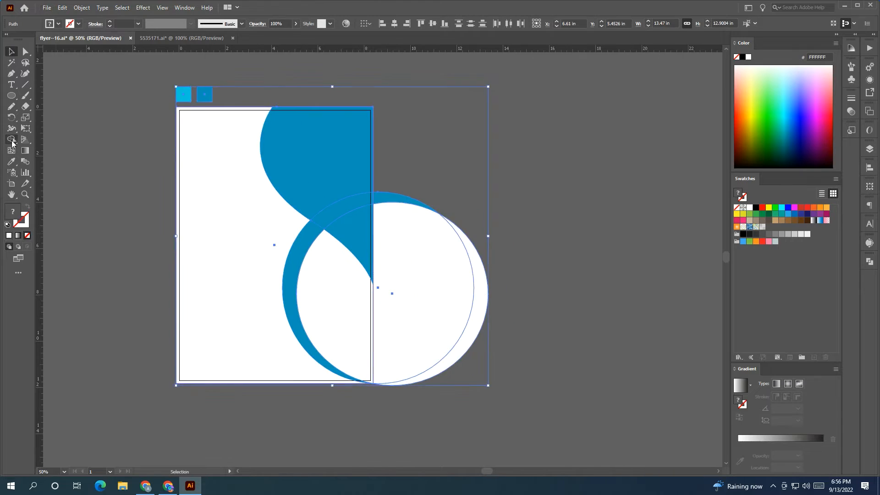
alt+click(485, 315)
click(11, 52)
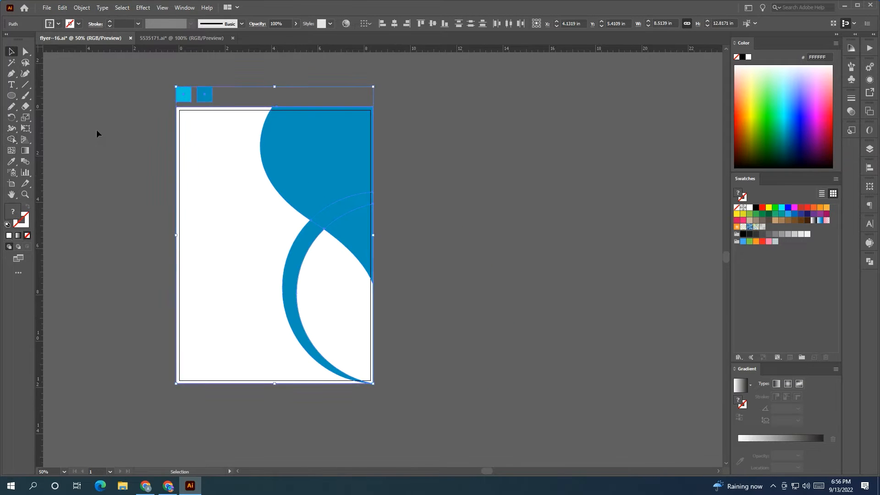
click(71, 104)
- Place the linked office photo over the white ellipse area and mask it to that shape with a clipping mask
scroll(114, 163, down, 1)
drag(287, 179, 627, 213)
drag(176, 288, 428, 287)
drag(428, 288, 373, 424)
scroll(209, 292, up, 1)
drag(159, 321, 332, 292)
shift+click(415, 293)
right_click(415, 294)
click(456, 372)
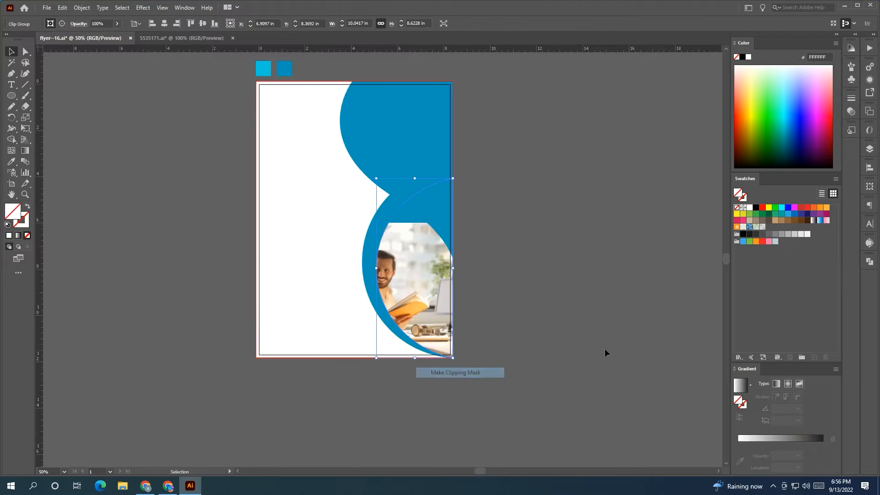
double_click(431, 302)
click(437, 62)
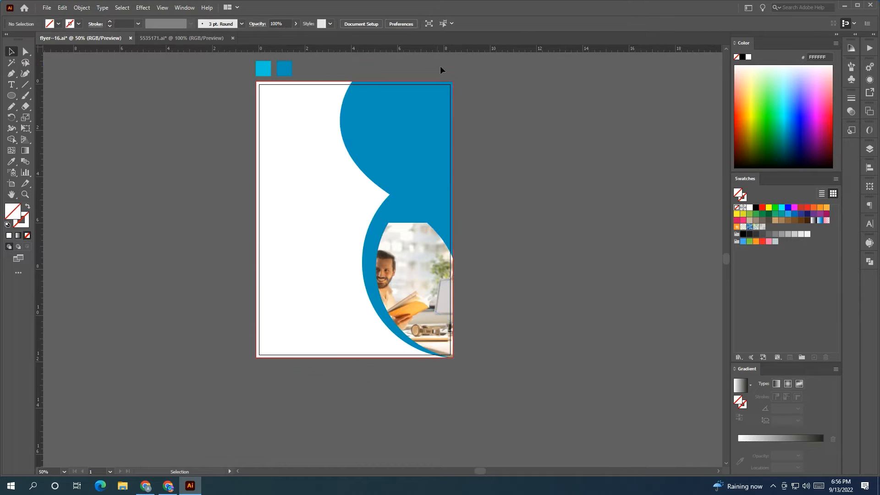
click(402, 294)
click(612, 274)
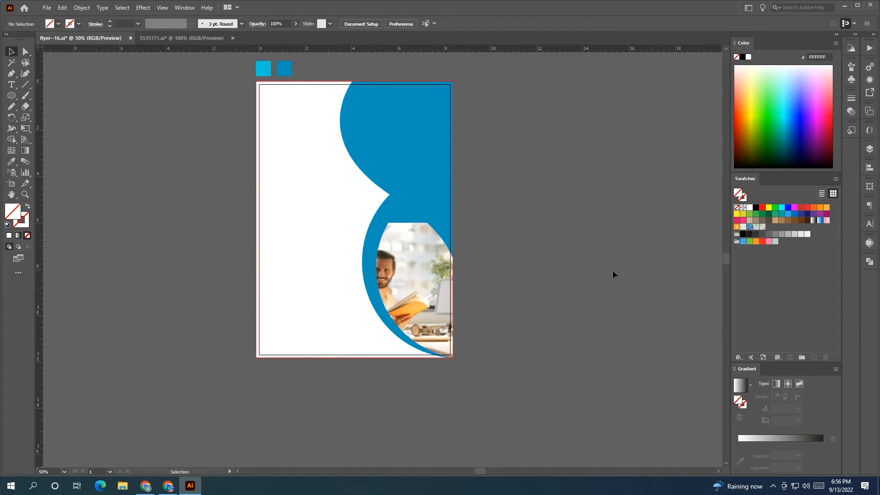
- Edit the clipping mask's contents, enlarging and repositioning the photo so the man fills the curved frame
click(415, 274)
click(62, 24)
drag(405, 281, 406, 250)
drag(539, 348, 573, 370)
drag(482, 258, 498, 259)
drag(586, 279, 562, 283)
drag(505, 283, 462, 290)
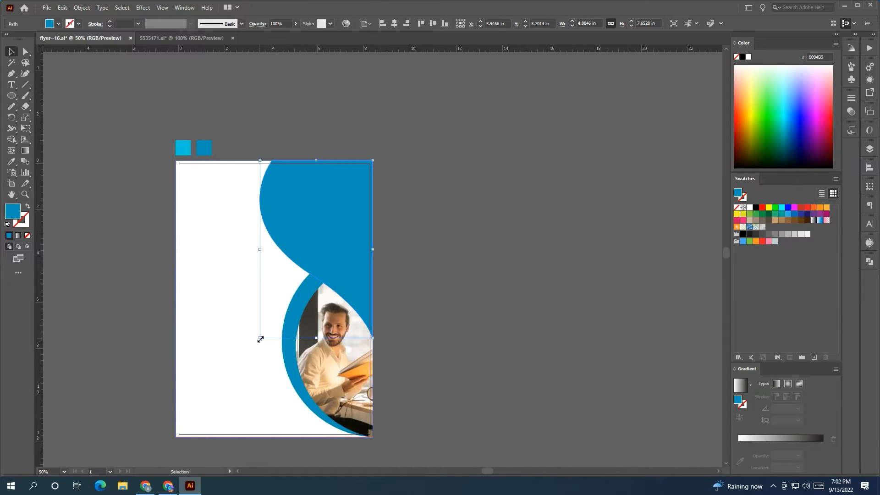
- Scale the blue upper shape down to about 4.36 by 6.83 in and slightly rotate one copy of it
drag(260, 340, 273, 334)
click(12, 118)
drag(350, 279, 354, 287)
key(v)
click(241, 86)
- Fill the unrotated copy of the upper shape with white and bring it to the front
click(368, 309)
click(750, 208)
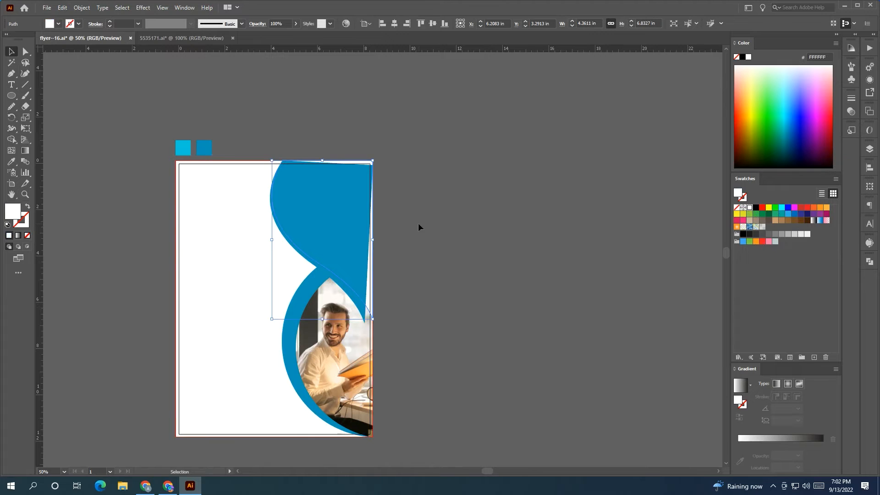
right_click(369, 229)
click(491, 397)
click(415, 342)
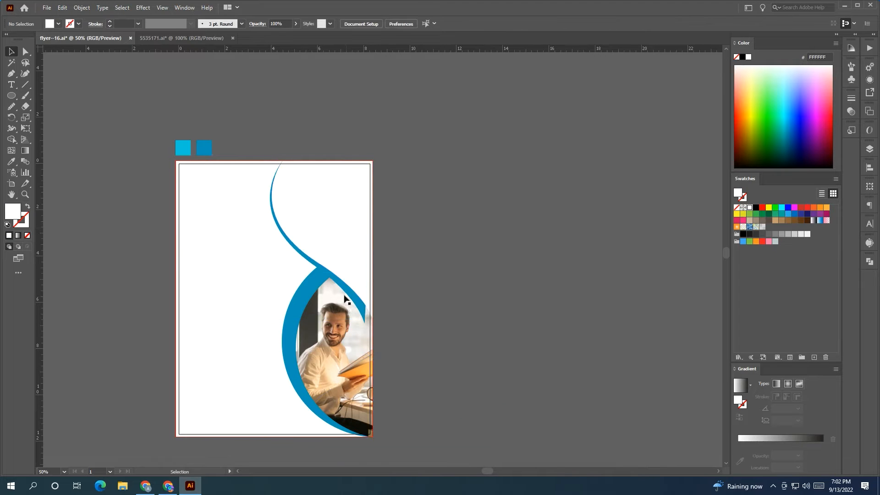
- Enlarge the curved blue strip so its lower end reaches the page's right edge
click(355, 303)
drag(365, 323, 369, 329)
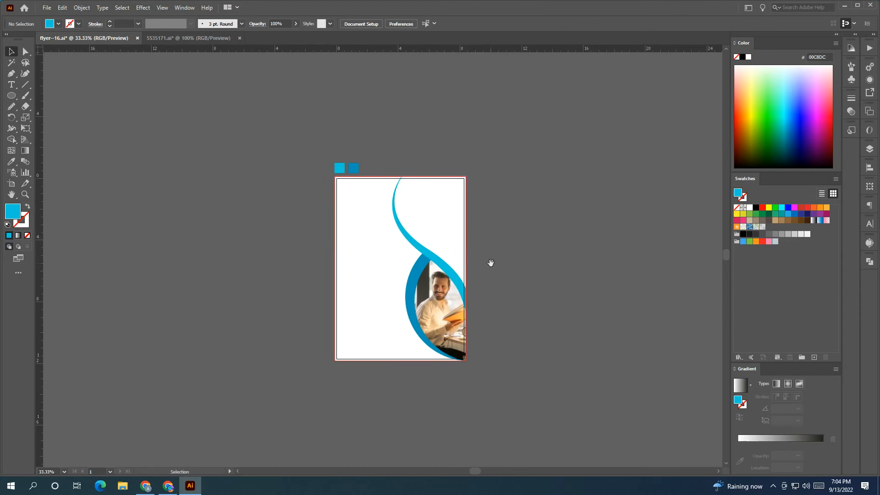
- Move and enlarge the building photo over the white upper shape and mask it to that shape with a clipping mask
drag(491, 263, 545, 266)
drag(111, 260, 427, 247)
drag(409, 291, 205, 307)
drag(199, 264, 281, 218)
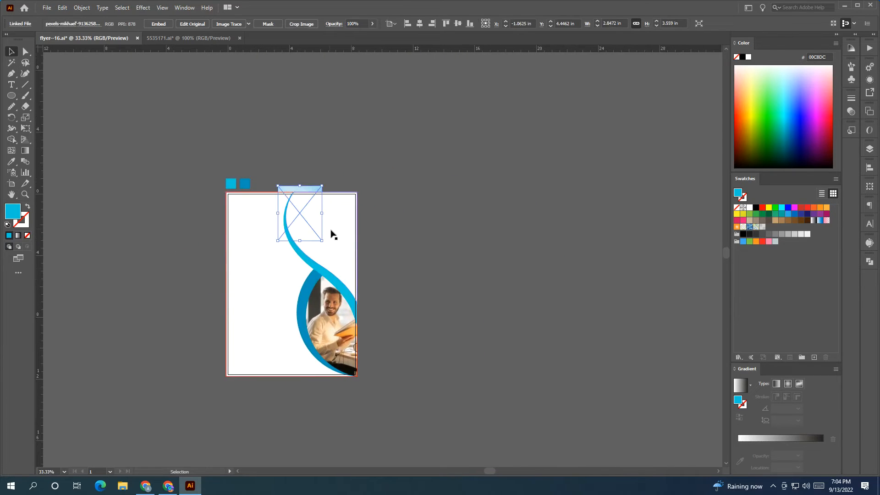
drag(323, 242, 431, 361)
drag(393, 312, 357, 288)
right_click(325, 237)
click(362, 338)
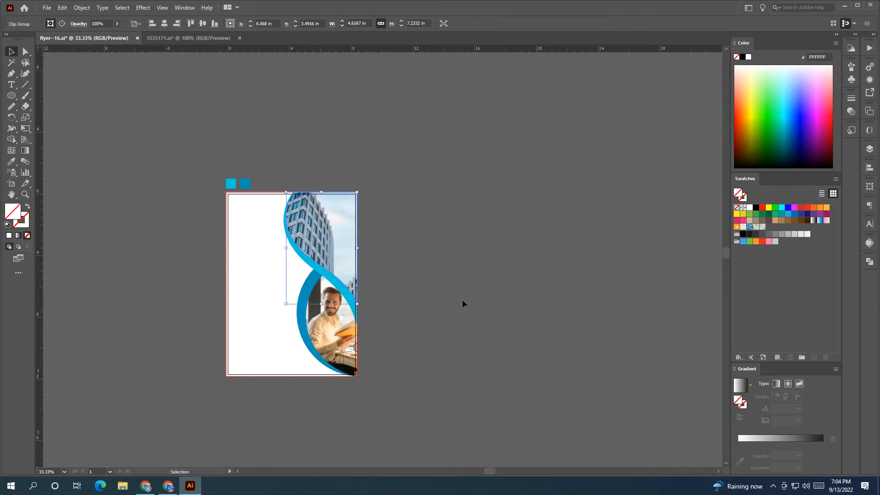
- Edit the clipping mask's contents, scaling the building photo to about 6.22 by 7.78 in and repositioning it in the curved frame
click(62, 24)
scroll(323, 240, up, 1)
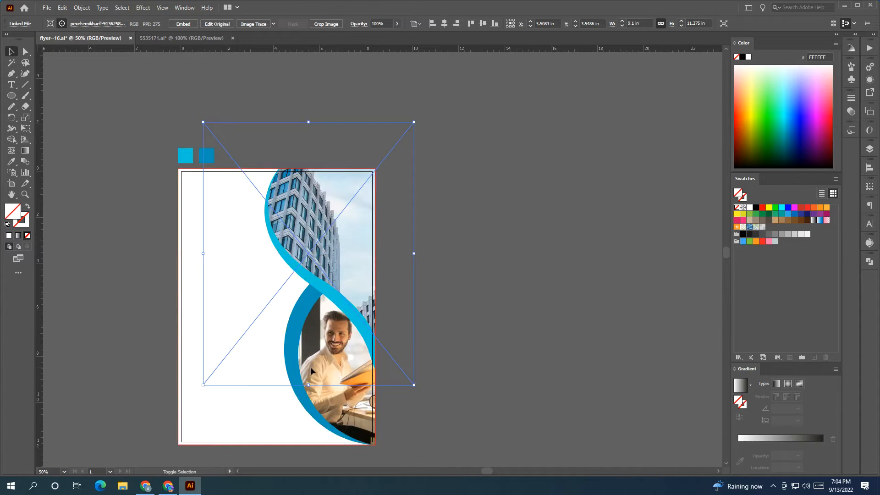
drag(308, 385, 306, 291)
drag(308, 224, 321, 265)
drag(389, 333, 397, 343)
drag(390, 309, 386, 301)
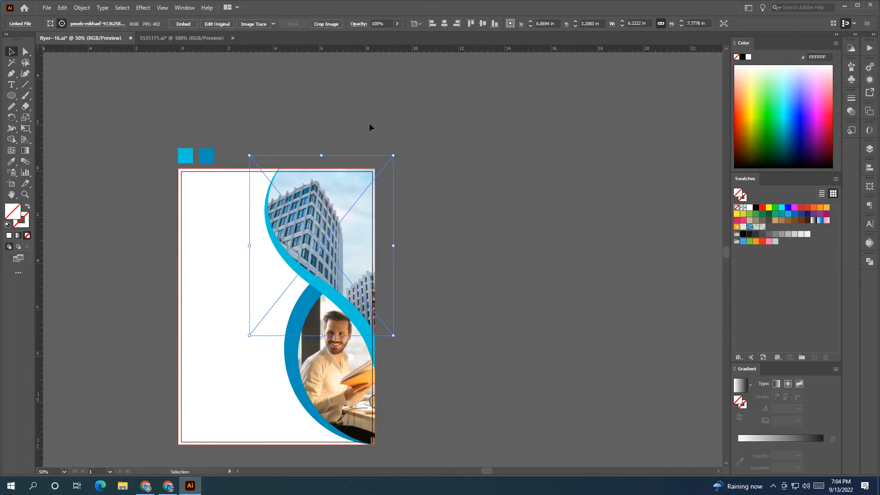
- Nudge the masked building photo slightly down inside its frame
key(Down)
key(Down)
key(Down)
key(Down)
key(Down)
key(Down)
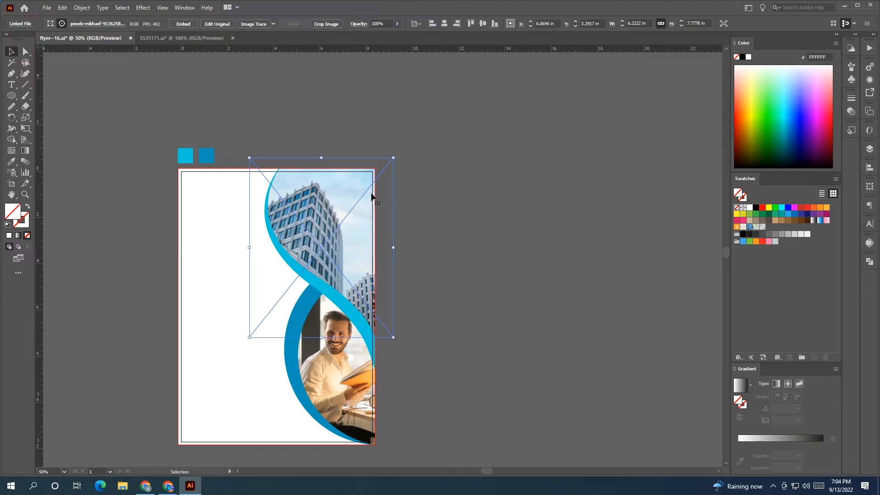
click(414, 111)
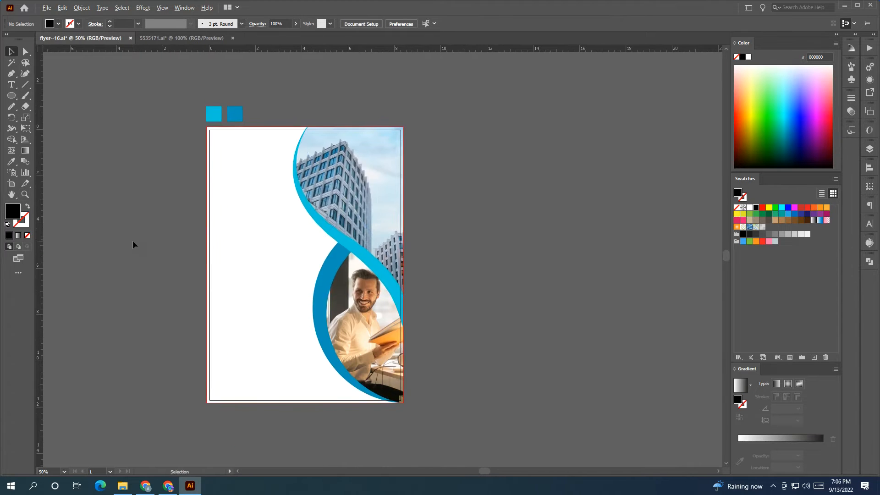
- Move the flyer's logo and text blocks beside the page and bring them to the front
scroll(160, 238, down, 1)
drag(160, 239, 482, 219)
drag(82, 170, 432, 220)
click(312, 247)
drag(312, 248, 141, 252)
mouse_move(240, 231)
mouse_down()
mouse_move(335, 240)
mouse_move(367, 226)
mouse_move(257, 221)
mouse_move(240, 231)
mouse_up()
click(182, 185)
right_click(250, 273)
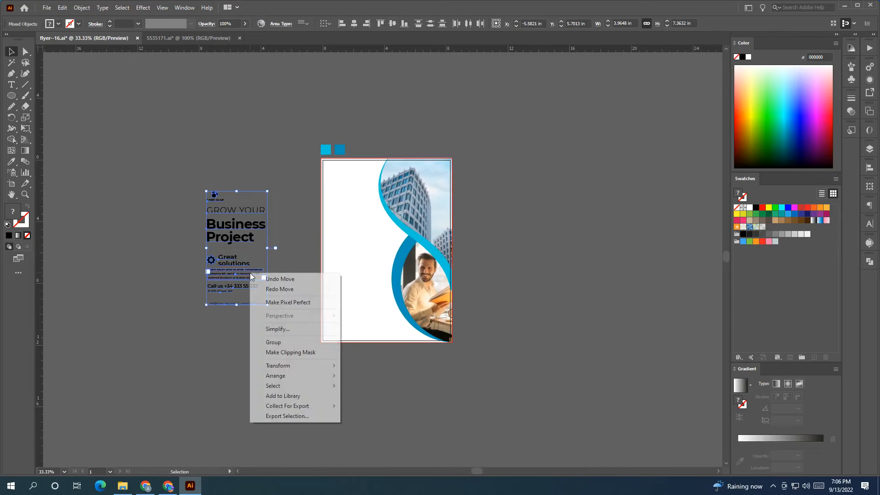
mouse_move(304, 375)
click(362, 376)
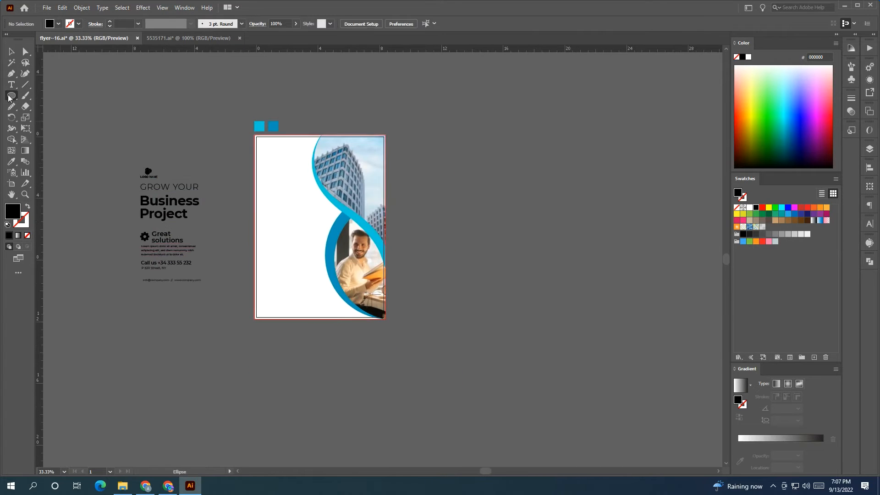
- Create a 0.5 by 0.5 in black square and align it to the page's upper left corner
drag(11, 96, 46, 94)
click(292, 174)
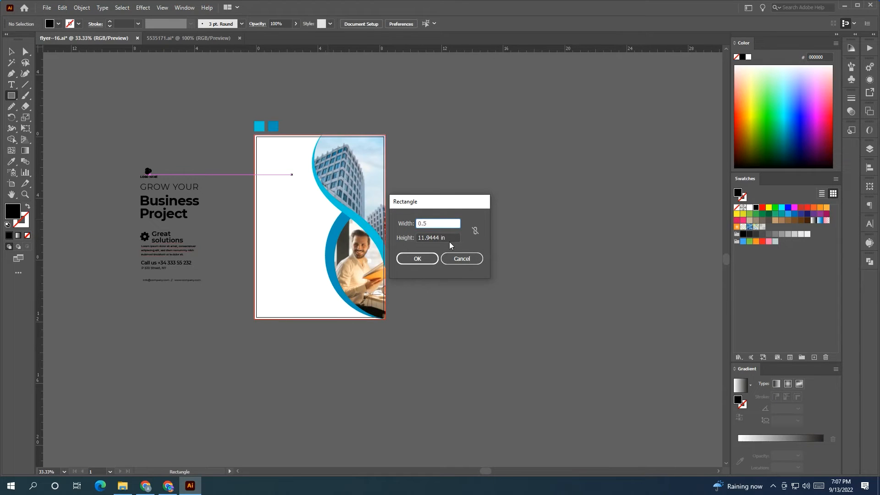
key(Tab)
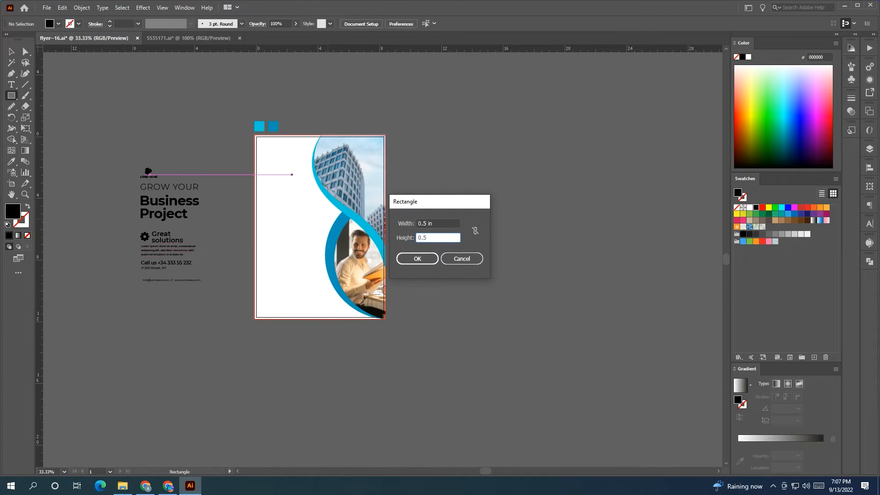
key(Return)
click(11, 51)
drag(296, 180, 261, 139)
click(390, 26)
click(382, 26)
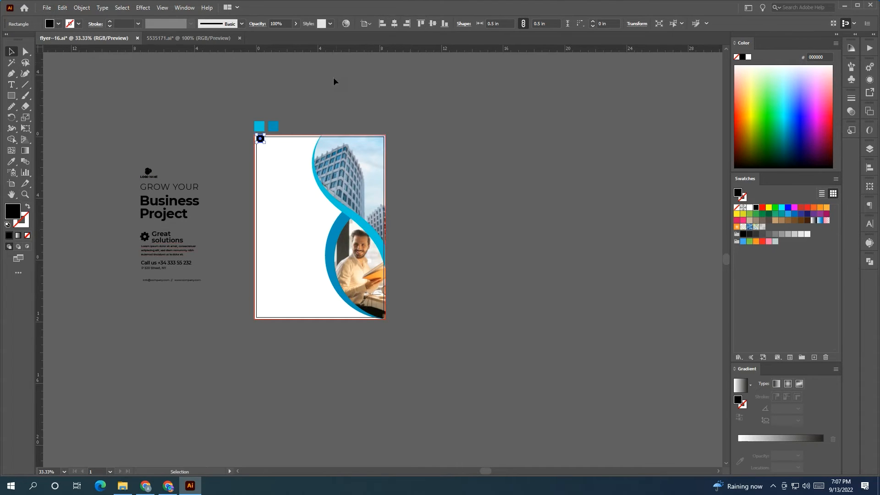
- Duplicate the black square into the page's lower right corner
scroll(258, 143, up, 4)
drag(277, 128, 439, 433)
scroll(269, 136, down, 2)
click(548, 198)
drag(531, 290, 564, 298)
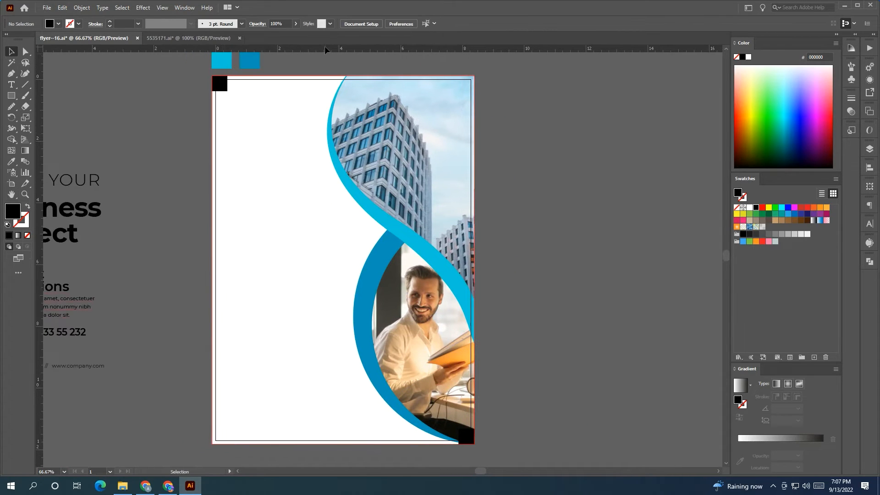
- Place horizontal and vertical guides along the inner edges of both corner squares to mark the page margins
drag(231, 91, 231, 91)
drag(39, 130, 227, 96)
drag(451, 402, 454, 430)
drag(38, 374, 459, 394)
- Delete both black corner squares, keeping the margin guides
click(534, 396)
click(464, 389)
key(Delete)
scroll(464, 389, up, 2)
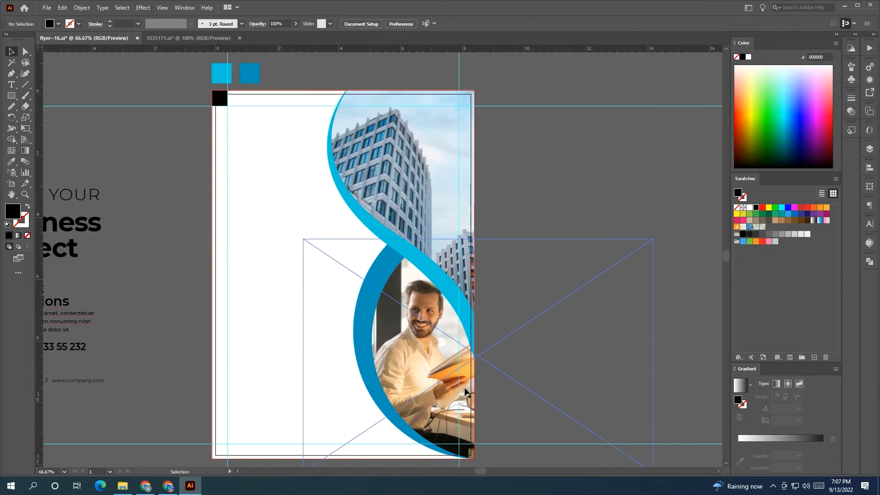
click(225, 103)
key(Delete)
- Move the logo to the upper left margin guides and scale it to about 0.92 in wide
key(ctrl+minus)
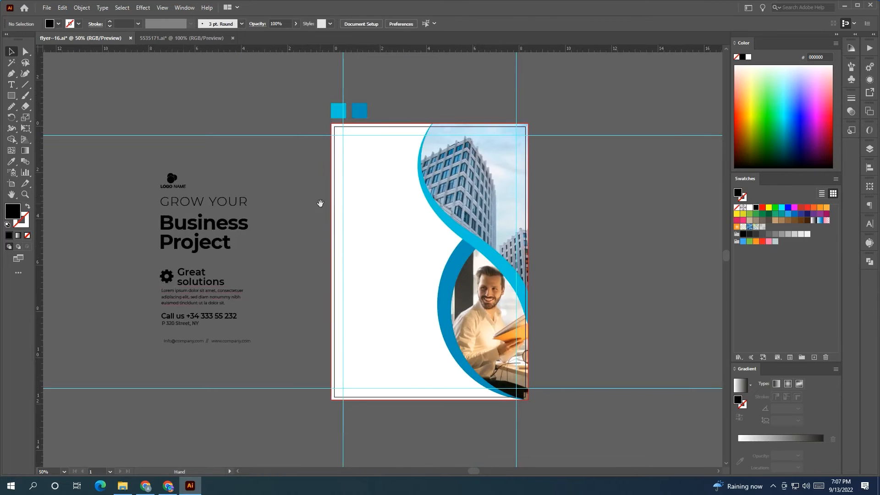
drag(174, 179, 365, 149)
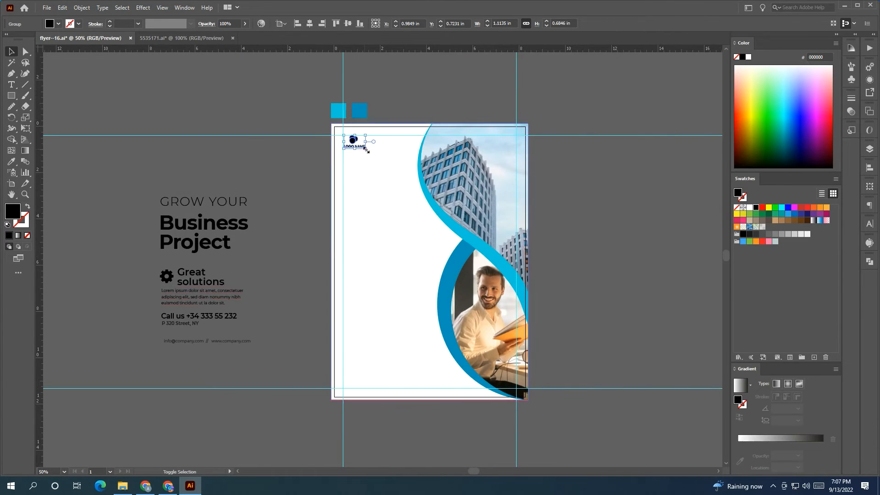
scroll(356, 148, up, 3)
key(Left)
key(Left)
key(Left)
key(Left)
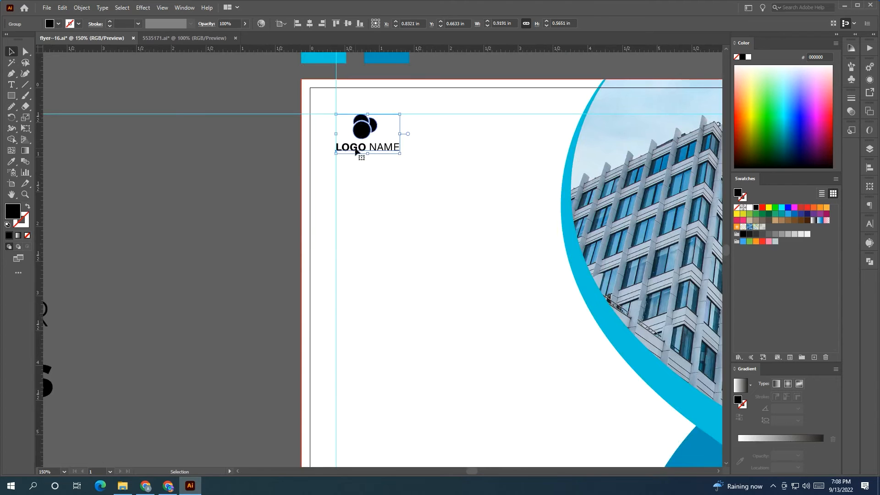
click(293, 171)
- Recolour the logo with the light blue sampled from the colour square above the page
click(366, 145)
scroll(357, 143, down, 1)
drag(356, 142, 259, 197)
key(i)
click(253, 138)
key(v)
click(264, 212)
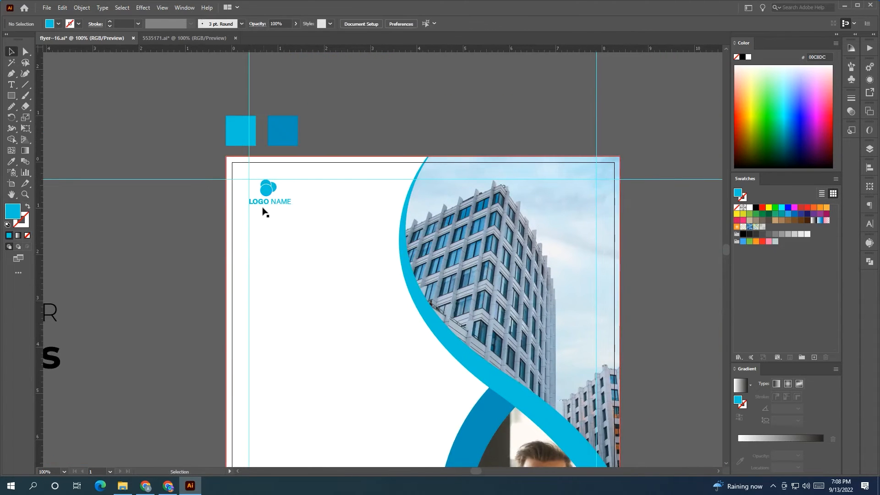
- Ungroup the logo and fill the LOGO NAME text with black
right_click(260, 199)
click(308, 278)
click(269, 204)
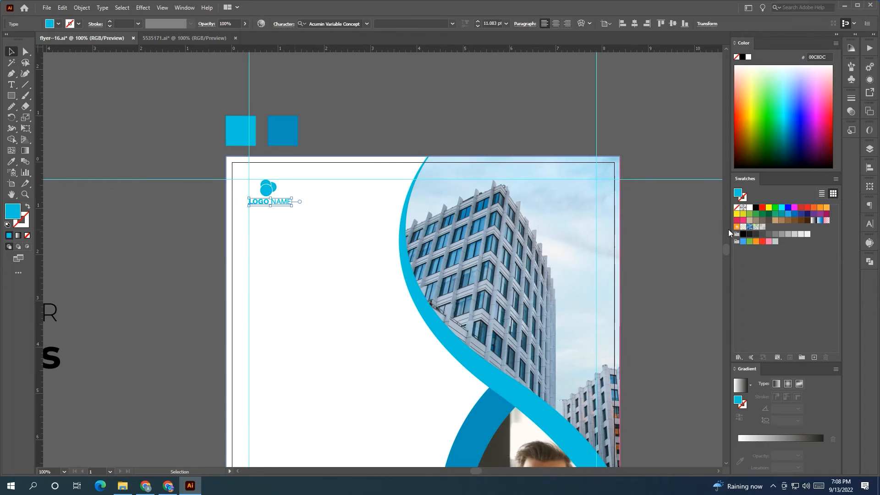
click(702, 236)
click(278, 201)
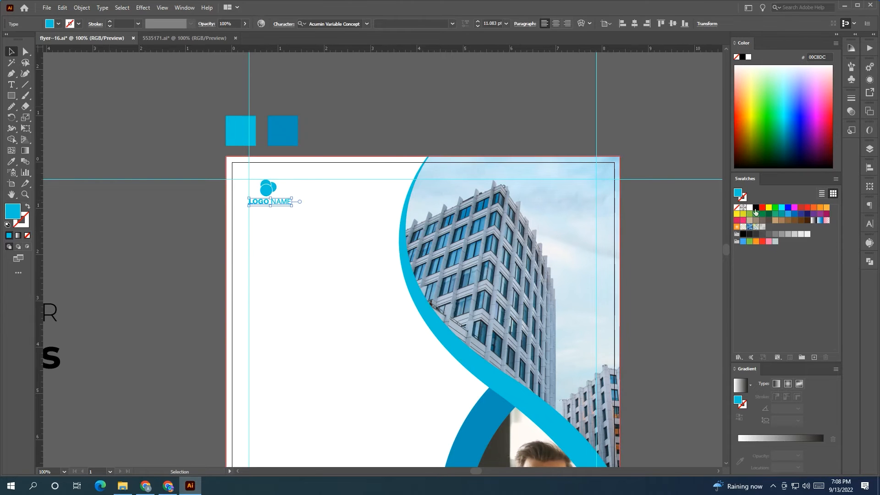
click(756, 208)
click(706, 238)
- Move the GROW YOUR Business Project headline below the logo, scaling it down and aligning it with the left margin guide
key(ctrl+minus)
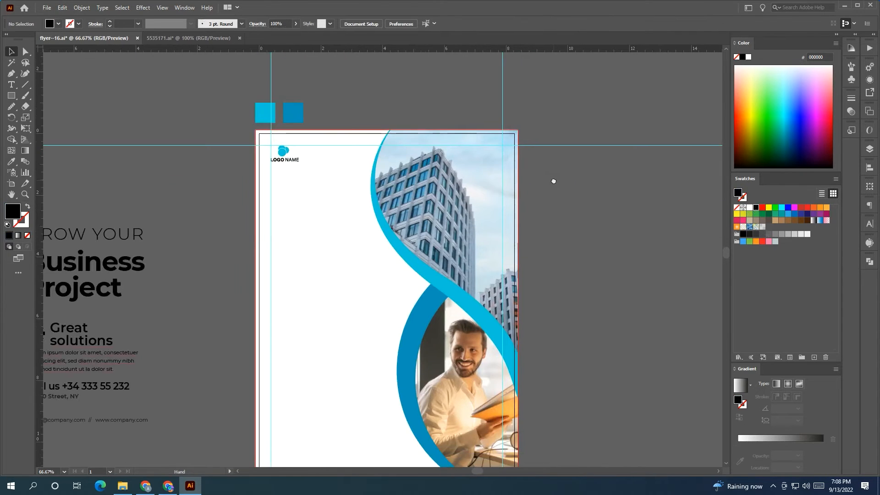
key(ctrl+minus)
drag(523, 259, 484, 247)
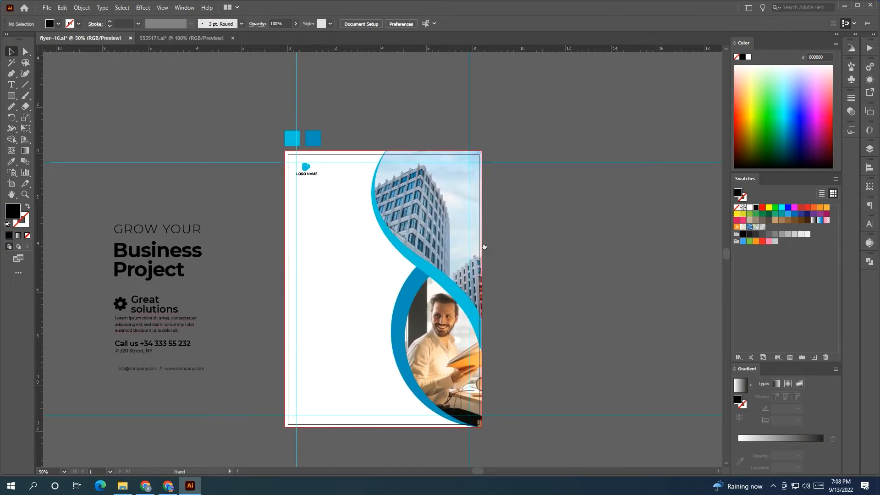
drag(203, 264, 334, 215)
click(298, 232)
shift+click(336, 233)
drag(367, 238, 315, 241)
click(533, 292)
drag(533, 291, 577, 290)
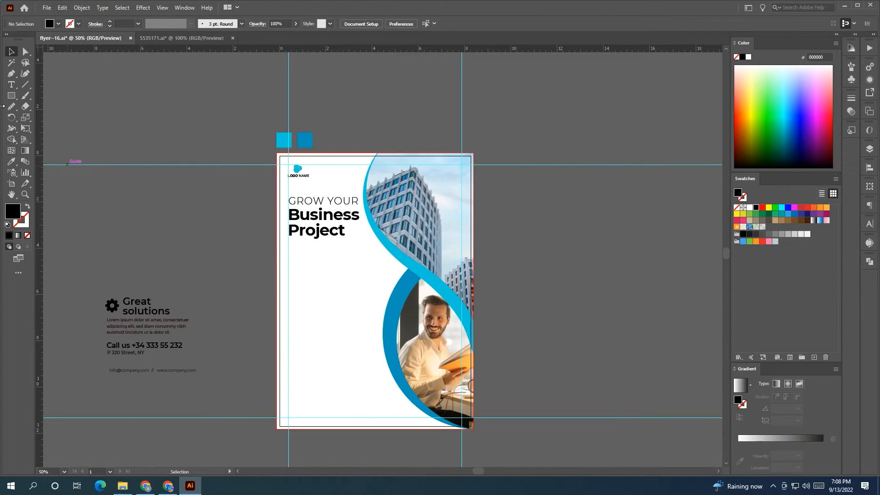
- Recolour the GROW YOUR line with the light blue sampled from the colour square
click(11, 85)
drag(354, 203, 236, 219)
click(11, 162)
click(284, 139)
click(12, 51)
click(122, 95)
- Fill the Business Project text with dark grey
click(248, 221)
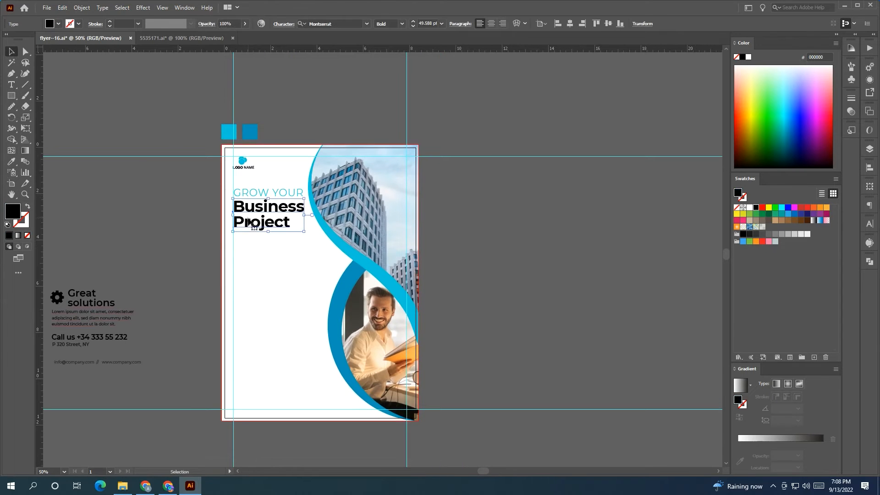
click(753, 235)
click(531, 258)
- Move the Great solutions block and the Call us block onto the page below the headline, along the left margin guide
drag(506, 280, 569, 250)
drag(139, 273, 322, 243)
click(115, 287)
drag(166, 310, 348, 298)
click(140, 278)
- Move the e-mail and website line onto the page just above the lower margin guide
scroll(140, 278, right, 2)
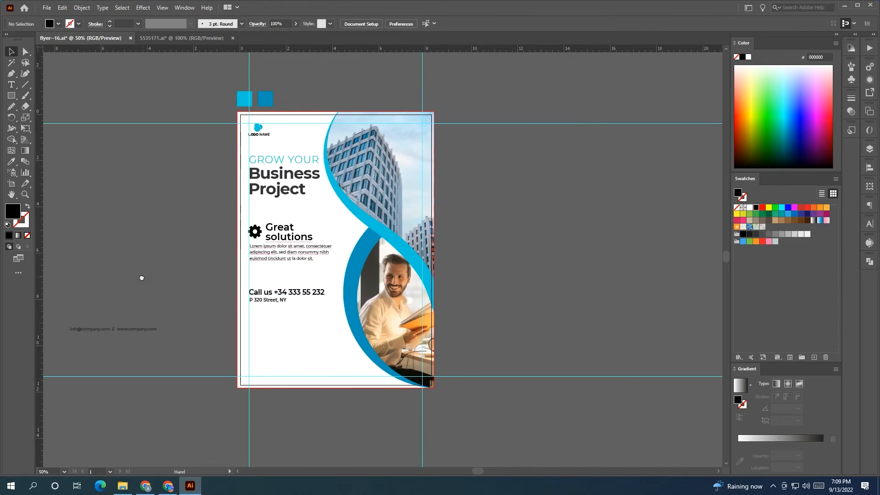
drag(137, 329, 317, 376)
click(126, 324)
- Draw a bar about 2.68 by 0.14 in below Business Project and fill it with the sampled light blue
drag(175, 308, 96, 298)
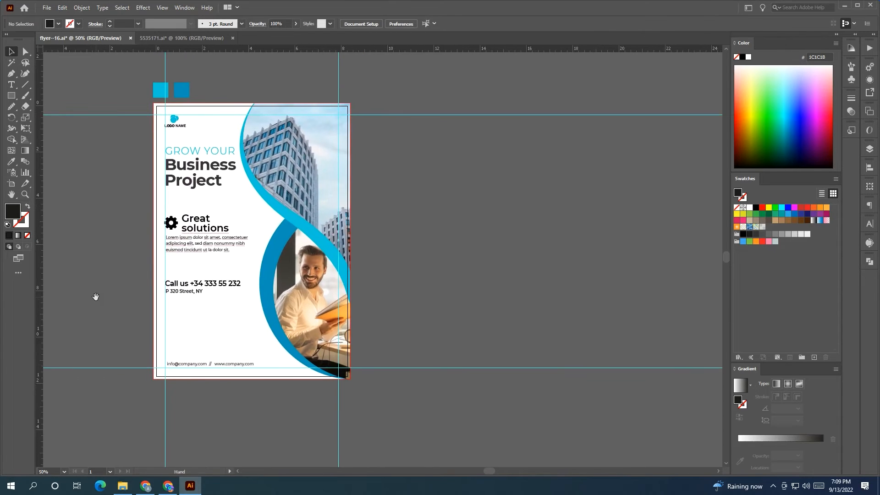
click(11, 75)
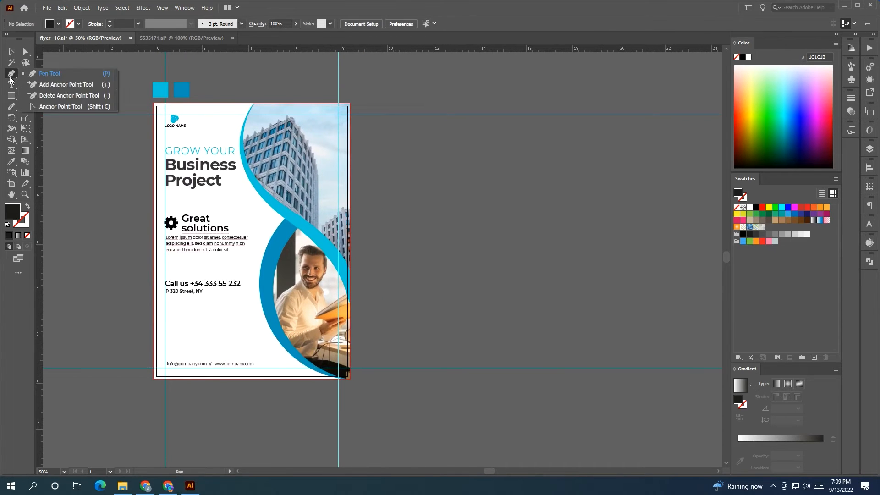
click(11, 96)
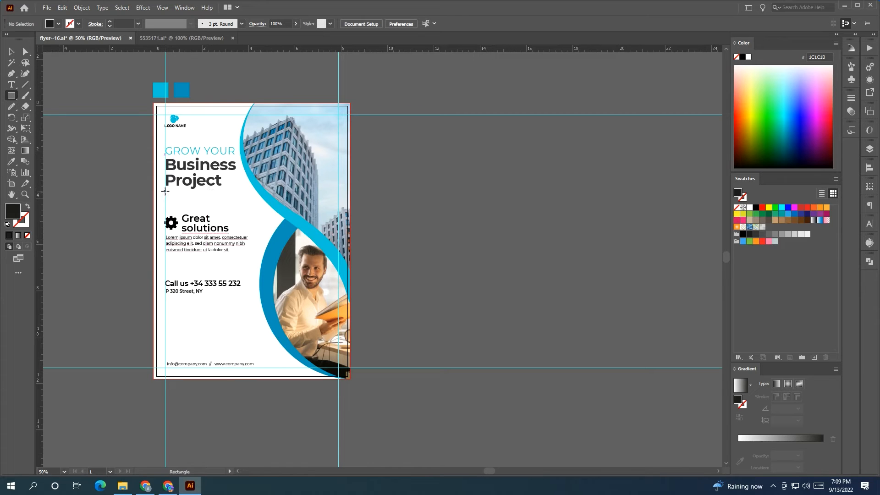
drag(165, 190, 228, 193)
key(v)
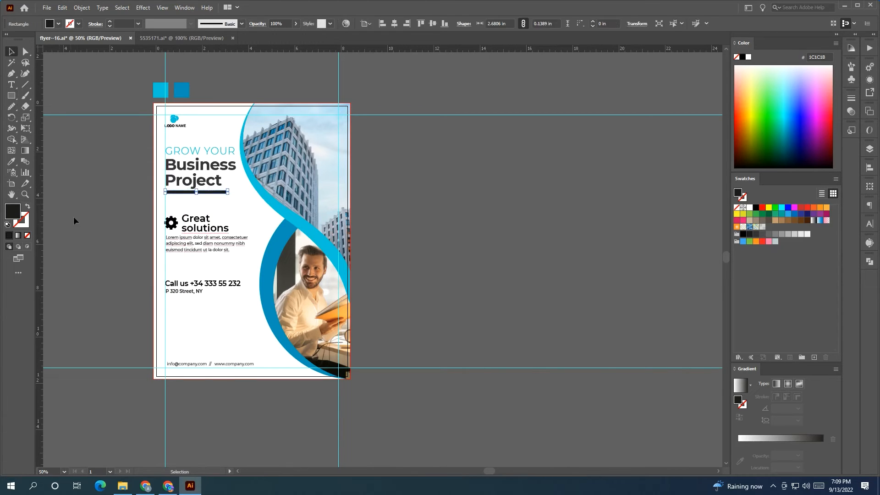
click(160, 89)
key(v)
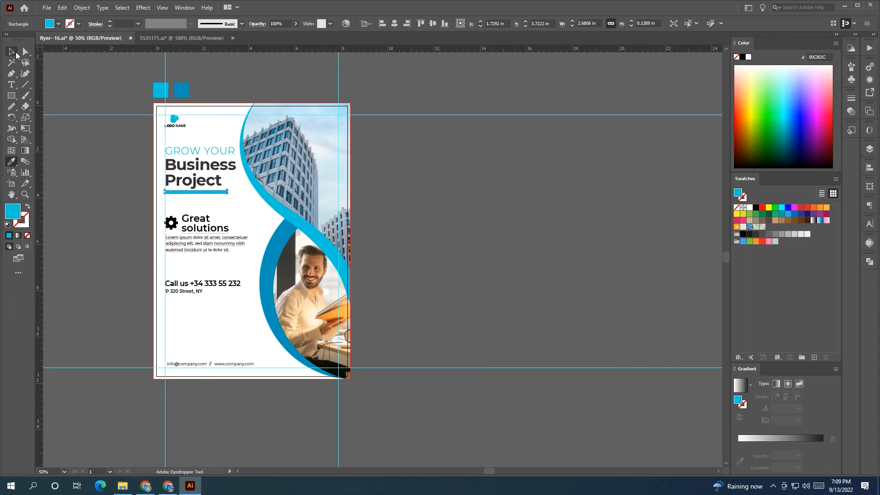
- Thin the light blue bar to about 0.04 in high and shorten it from its right end
scroll(189, 190, up, 3)
drag(212, 193, 212, 198)
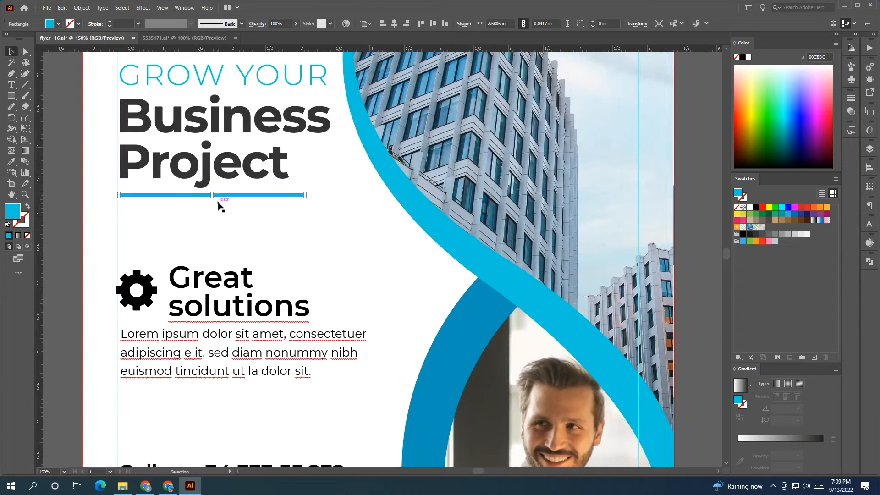
click(63, 203)
click(293, 200)
alt+scroll(300, 199, up, 3)
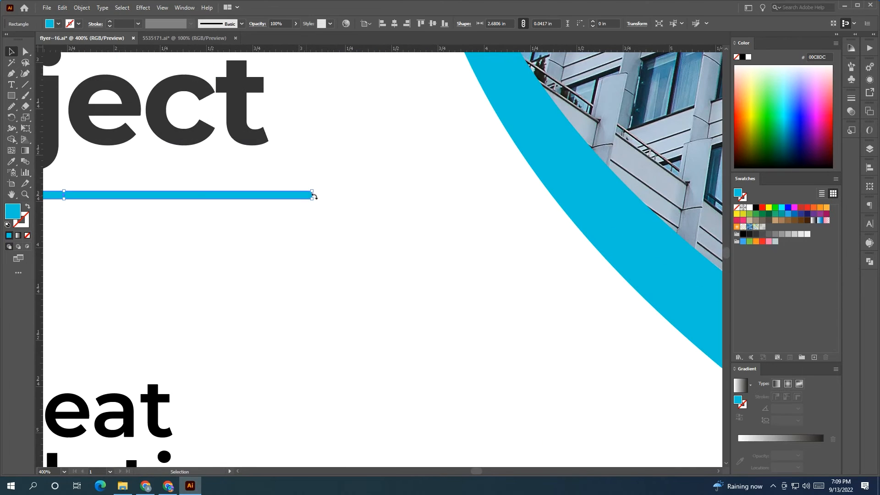
drag(312, 198, 217, 196)
alt+scroll(216, 197, down, 3)
click(103, 222)
- Move the Great solutions block slightly up toward the light blue bar
drag(101, 222, 179, 209)
click(248, 198)
click(154, 241)
mouse_move(257, 214)
mouse_down()
mouse_move(256, 201)
mouse_move(258, 209)
mouse_up()
click(149, 213)
- Ungroup the Great solutions block and recolour its gear icon with the light blue sampled from the colour square
drag(147, 213, 79, 231)
right_click(188, 220)
click(199, 296)
click(173, 290)
click(195, 222)
click(11, 162)
drag(176, 82, 173, 108)
click(173, 76)
key(v)
click(38, 123)
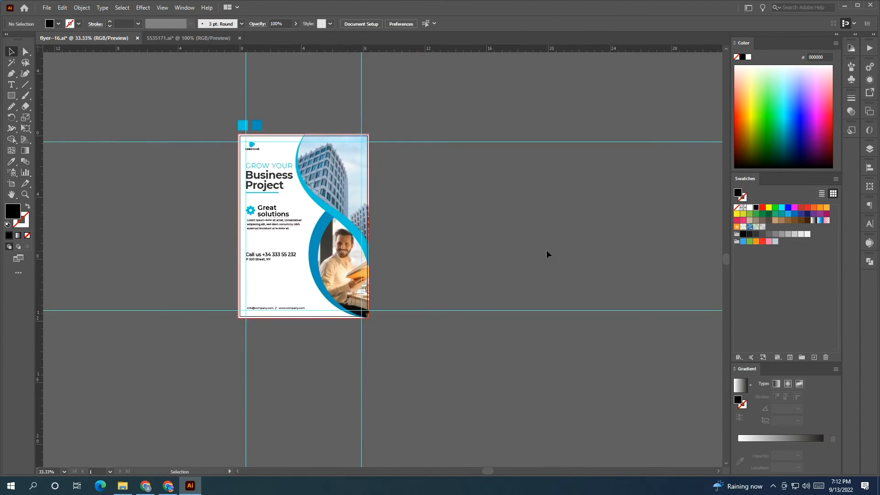
- Move the Call us and street lines down to just above the email and website line and scale them down slightly
scroll(546, 253, right, 5)
click(588, 202)
drag(589, 202, 265, 234)
click(355, 268)
scroll(354, 268, up, 1)
drag(344, 263, 591, 295)
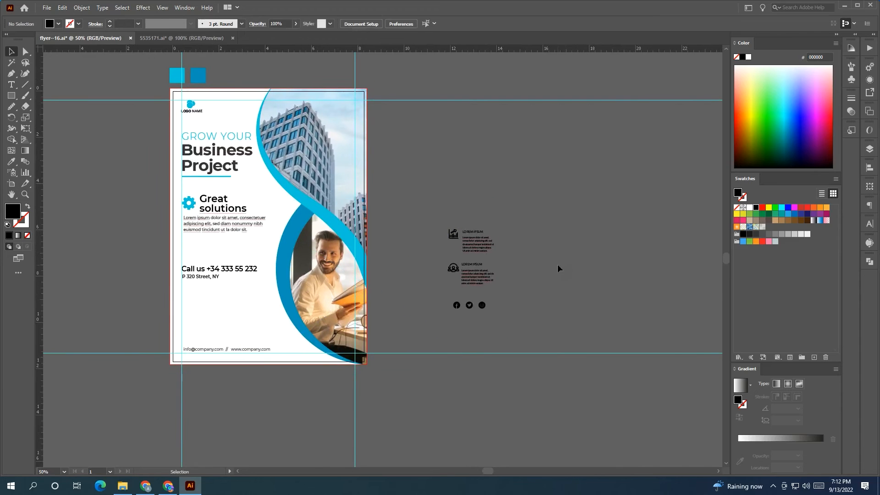
drag(238, 267, 251, 339)
key(ctrl+z)
shift+click(207, 280)
click(502, 288)
- Move the two Lorem ipsum icon blocks below the Great solutions paragraph, then space them apart and enlarge them slightly
drag(418, 199, 418, 200)
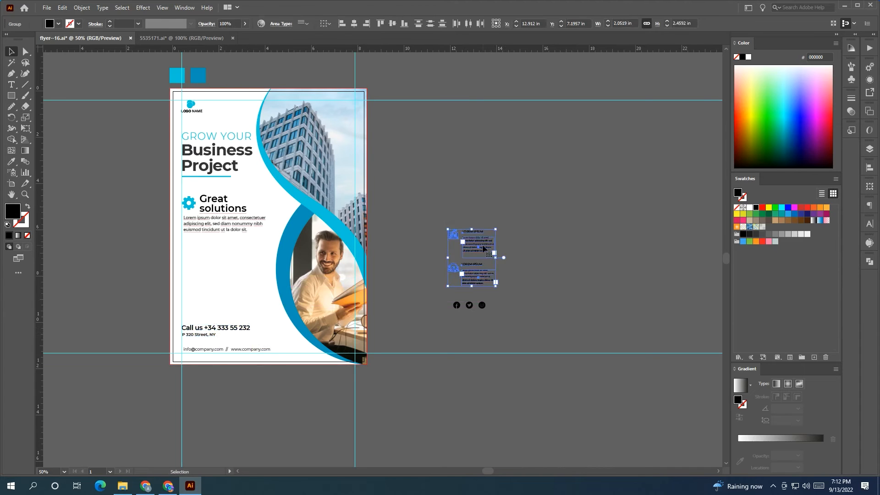
drag(483, 248, 232, 251)
click(82, 242)
click(206, 271)
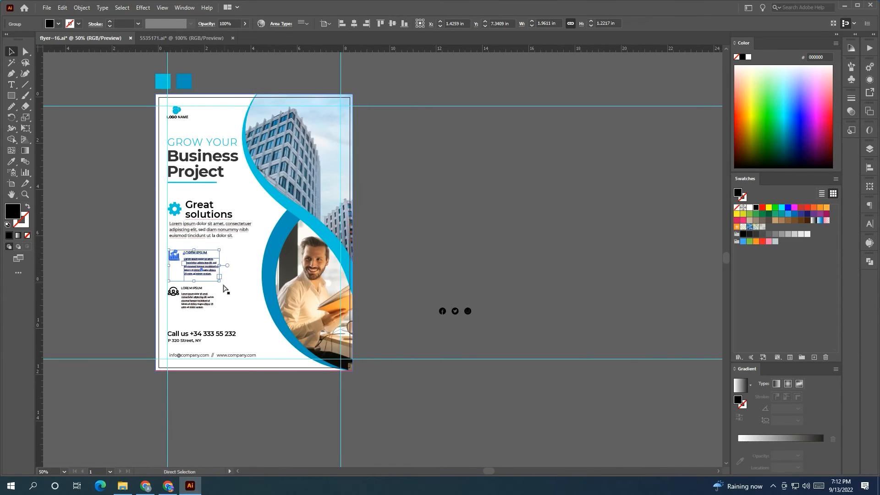
shift+click(209, 294)
mouse_move(219, 280)
mouse_down()
mouse_move(236, 282)
mouse_move(212, 267)
mouse_up()
click(446, 240)
drag(211, 232, 241, 229)
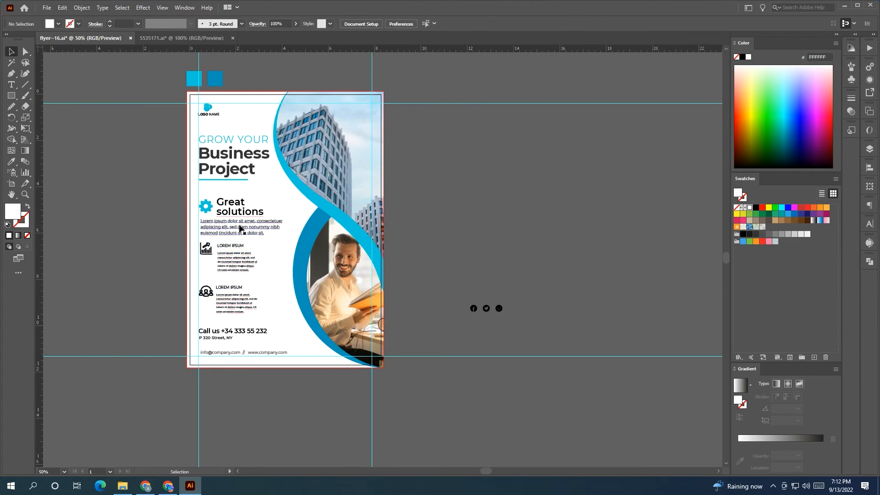
- Try to enlarge the Great solutions heading
click(242, 230)
key(ctrl+=)
click(242, 212)
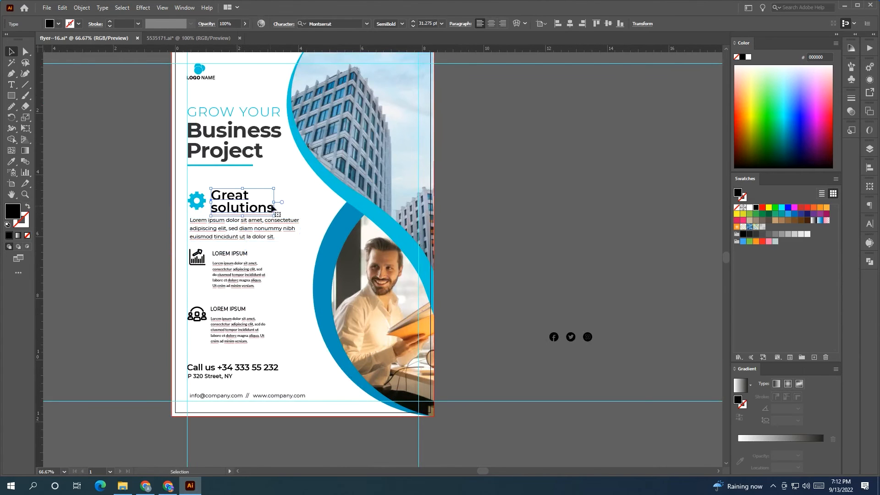
drag(273, 188, 292, 182)
click(574, 220)
key(ctrl+z)
- Shorten the paragraph frame under Great solutions to two lines of text and widen it
click(252, 240)
drag(246, 241, 247, 234)
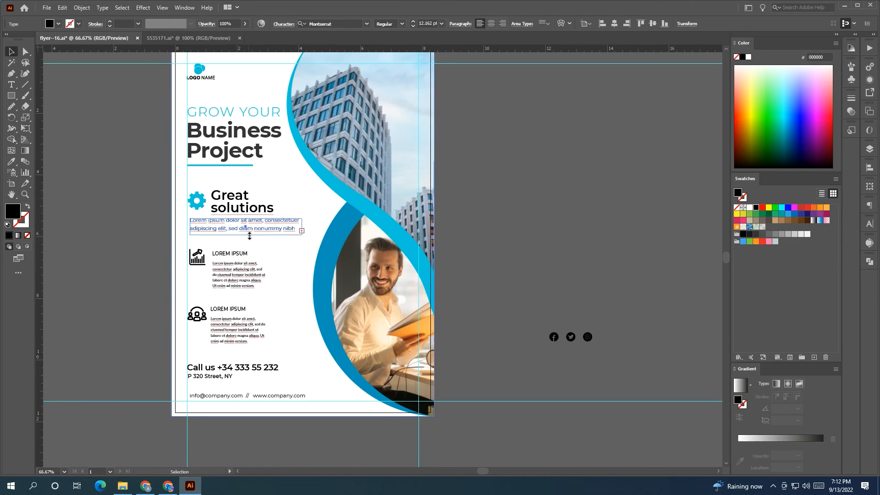
drag(301, 229, 311, 229)
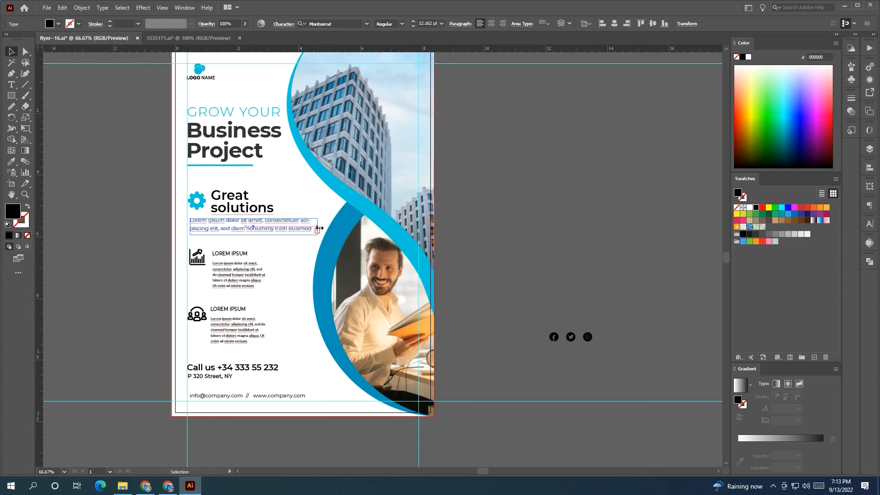
click(132, 212)
- Reposition the two Lorem ipsum icon blocks, moving the lower one up closer to the first
drag(119, 249, 69, 252)
click(183, 278)
drag(205, 278, 204, 277)
click(165, 334)
drag(165, 334, 165, 322)
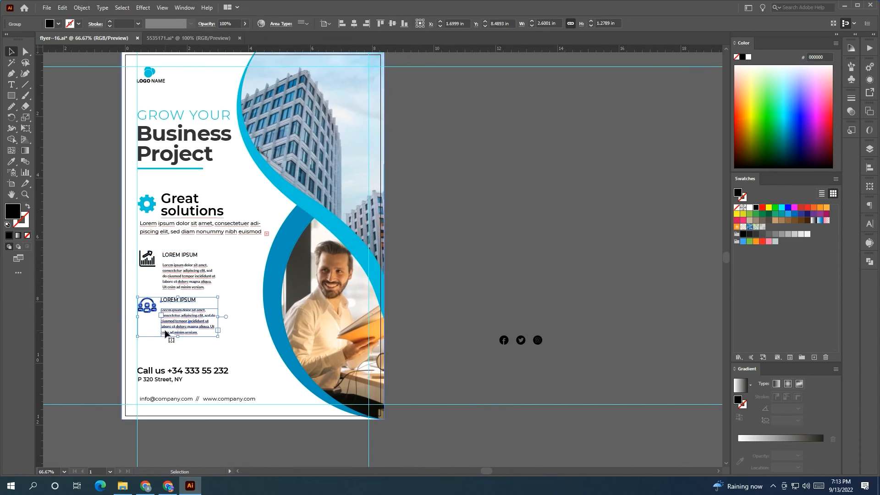
- Ungroup the first Lorem ipsum block and recolour its chart icon with the light blue sampled from the gear icon
click(93, 304)
drag(145, 283, 172, 279)
click(175, 263)
right_click(174, 262)
click(202, 339)
click(137, 284)
click(174, 258)
click(174, 199)
key(v)
- Ungroup the first block's text and recolour its Lorem ipsum heading with the light blue sampled from the logo
click(209, 256)
right_click(207, 253)
click(240, 330)
click(260, 293)
click(203, 253)
click(12, 163)
click(178, 68)
key(v)
- Ungroup the second Lorem ipsum block with the people icon, including its heading and body text
click(170, 307)
right_click(170, 307)
click(201, 377)
click(207, 296)
right_click(175, 305)
click(132, 319)
click(220, 312)
right_click(219, 310)
click(259, 387)
click(106, 345)
- Recolour both Lorem ipsum headings, their icons and the gear icon with the darker blue sampled from the lower curved shape
click(202, 296)
shift+click(177, 303)
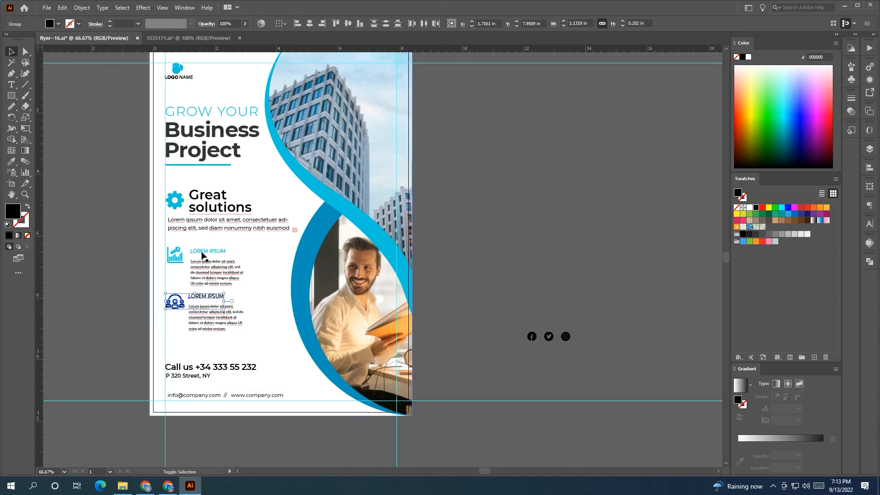
shift+click(202, 252)
shift+click(179, 257)
shift+click(179, 204)
click(11, 162)
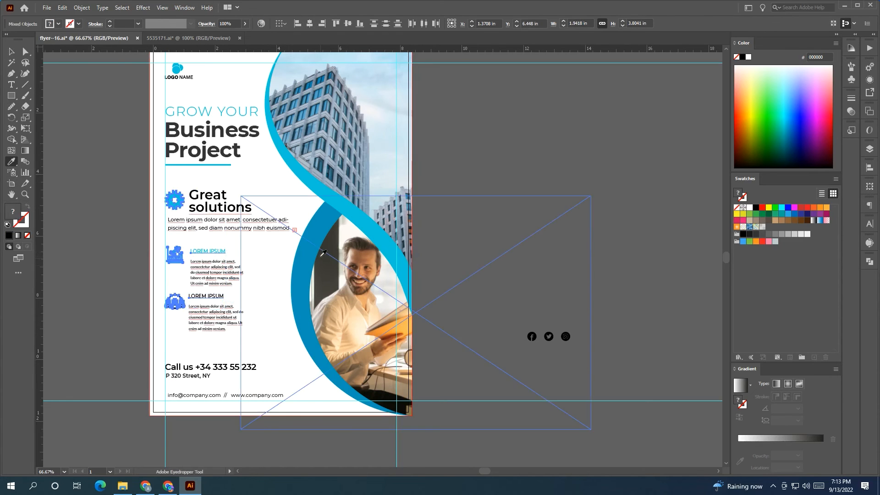
click(300, 269)
click(13, 52)
click(101, 201)
- Move the row of social media icons from beside the flyer to just below its lower edge
drag(102, 209, 81, 219)
scroll(186, 215, down, 1)
drag(191, 219, 174, 206)
drag(427, 301, 178, 383)
- Group the website text with the email text and its double-slash separator at the foot of the flyer
click(195, 346)
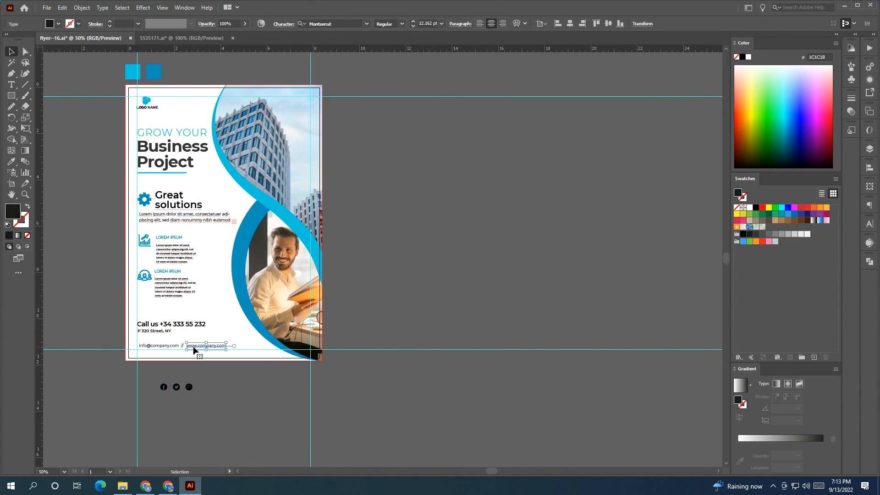
scroll(193, 346, up, 1)
scroll(166, 348, up, 4)
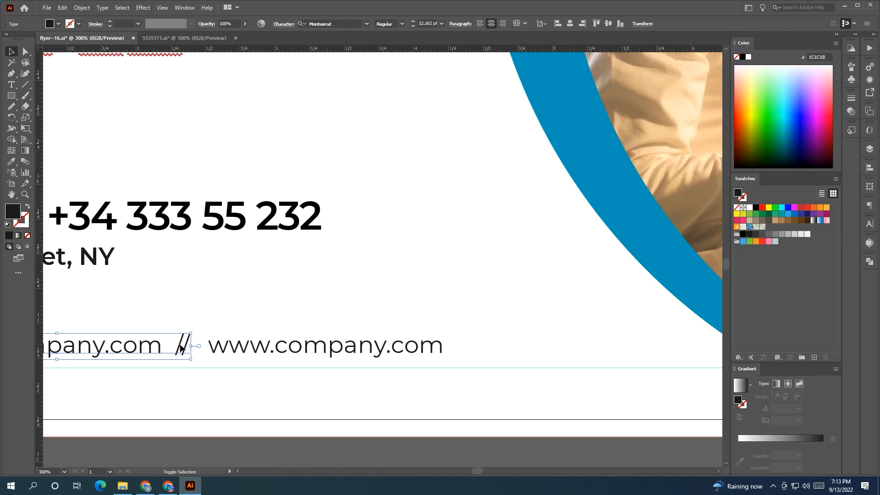
shift+click(172, 347)
key(ctrl+g)
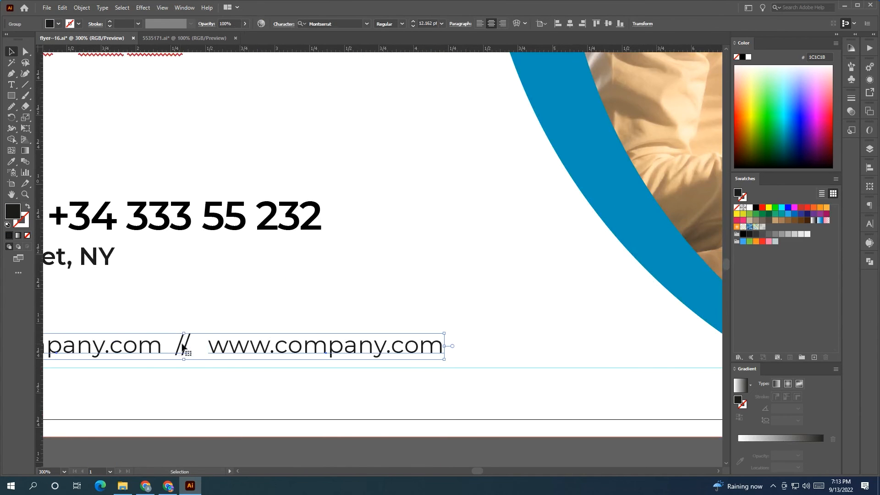
scroll(182, 348, down, 5)
click(276, 418)
- Shift the grouped email and website line slightly left toward the left margin guide
mouse_move(212, 347)
mouse_down()
mouse_move(189, 336)
mouse_move(215, 336)
mouse_up()
click(215, 400)
scroll(187, 389, up, 1)
click(197, 388)
click(249, 384)
click(215, 334)
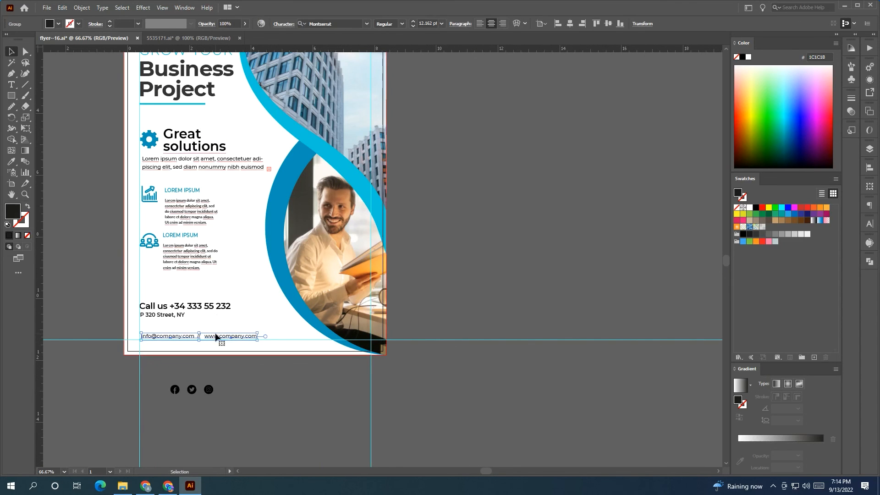
- Move the Call us and street lines up to leave room above the email and website line
click(179, 317)
shift+click(197, 308)
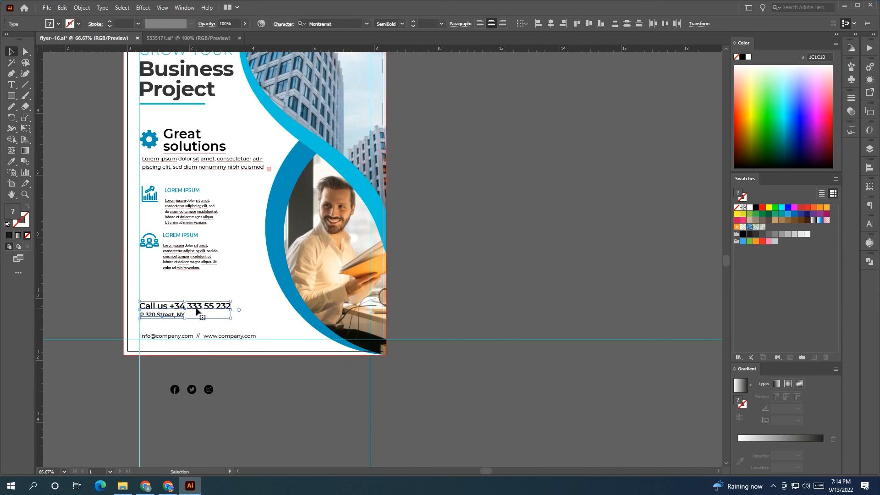
drag(197, 309, 196, 296)
- Place the social media icons between the street and email lines and recolour them with the blue sampled from the gear icon
drag(192, 390, 162, 326)
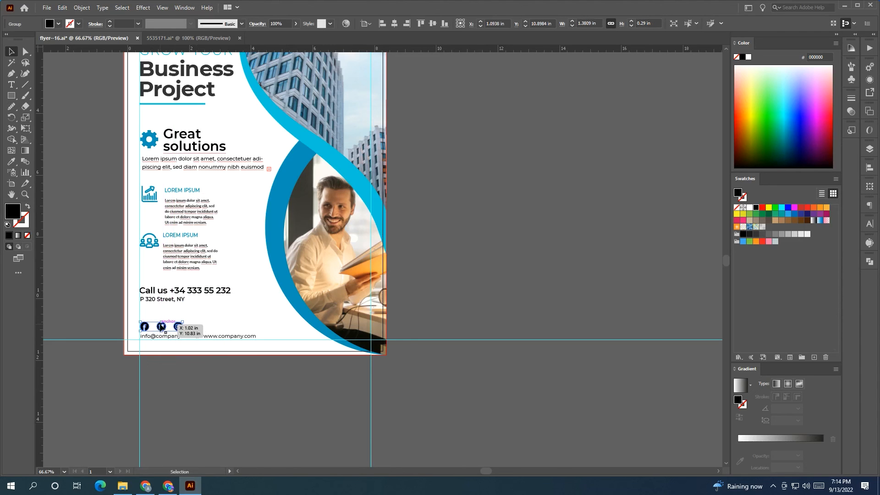
click(12, 162)
click(147, 144)
click(12, 52)
click(51, 141)
- Delete the two colour squares above the flyer and all the margin guides
drag(66, 160, 110, 236)
scroll(101, 187, down, 2)
scroll(133, 226, up, 1)
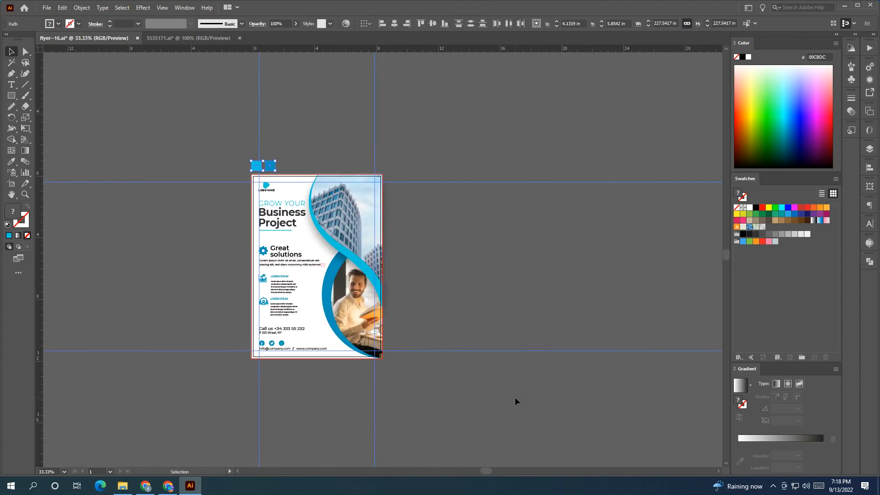
key(Delete)
drag(212, 125, 420, 162)
key(Delete)
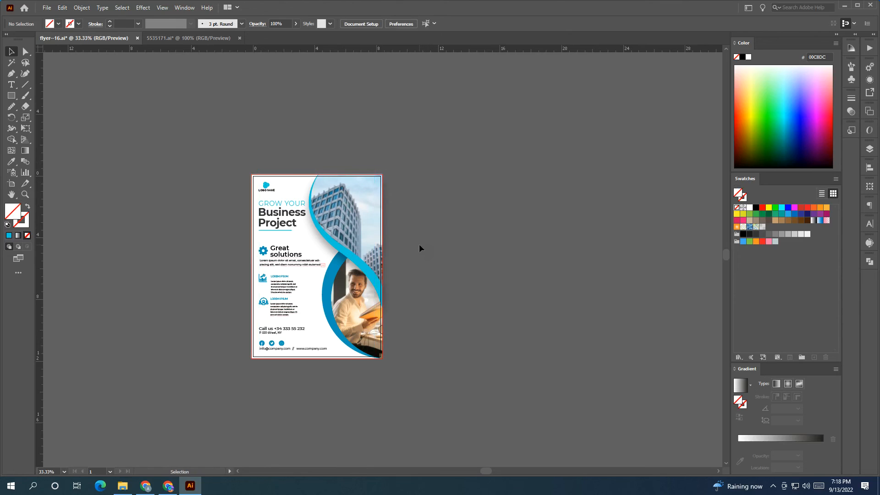
scroll(419, 244, up, 1)
drag(418, 244, 441, 224)
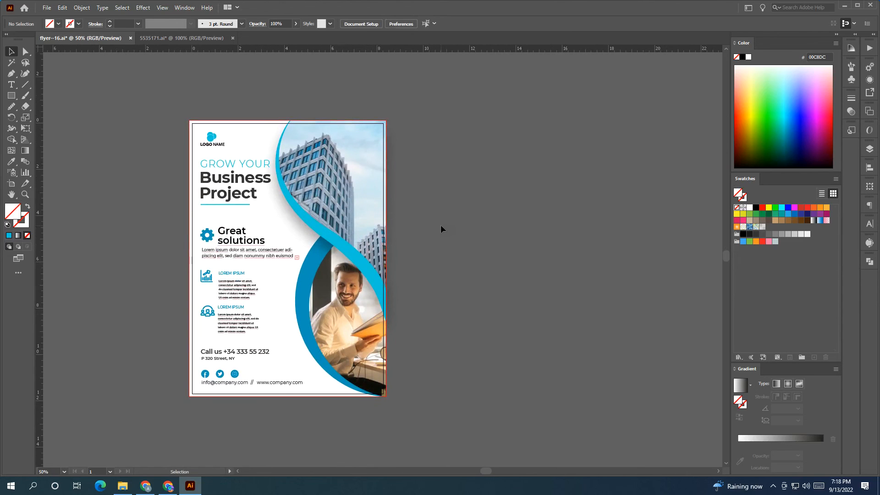